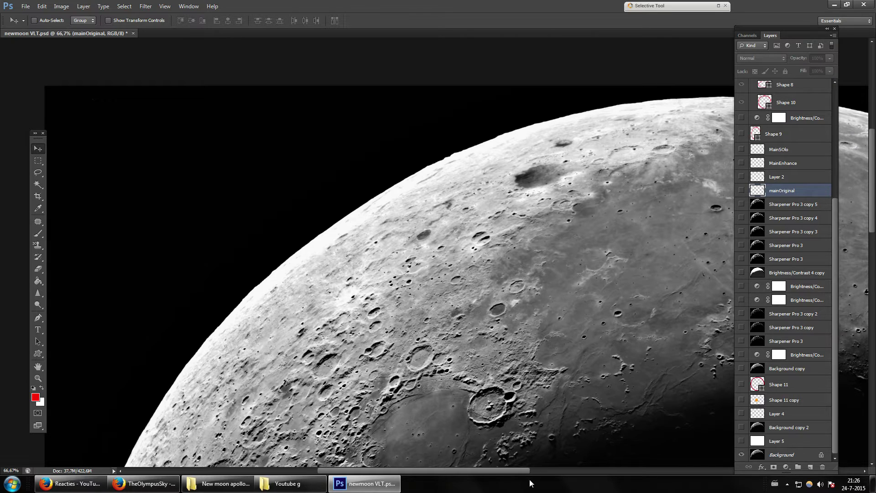
Step: Select the Background copy 2 layer and make it visible for a close-up of the dark crater near the moon's upper edge
drag(506, 471, 540, 472)
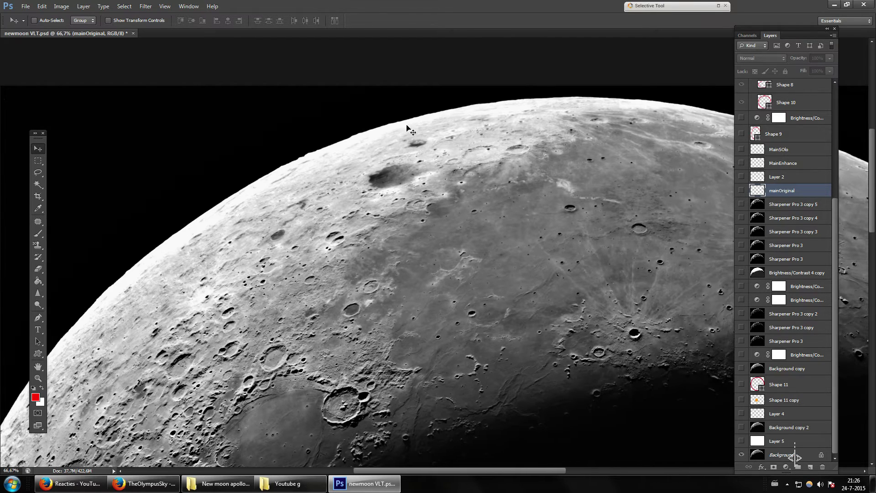
click(38, 377)
drag(422, 151, 435, 211)
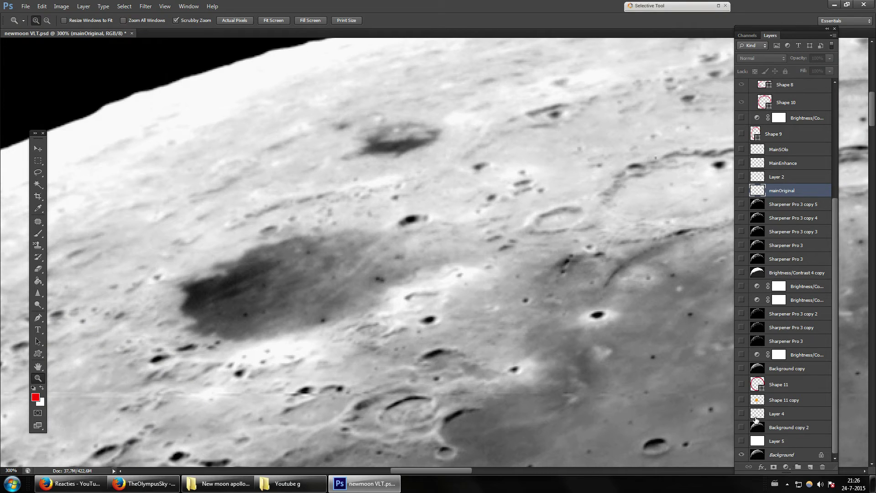
click(801, 456)
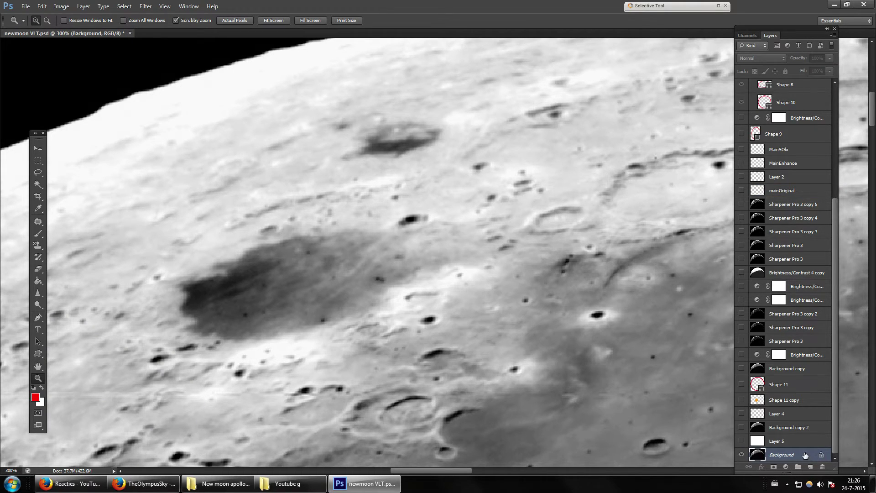
click(800, 428)
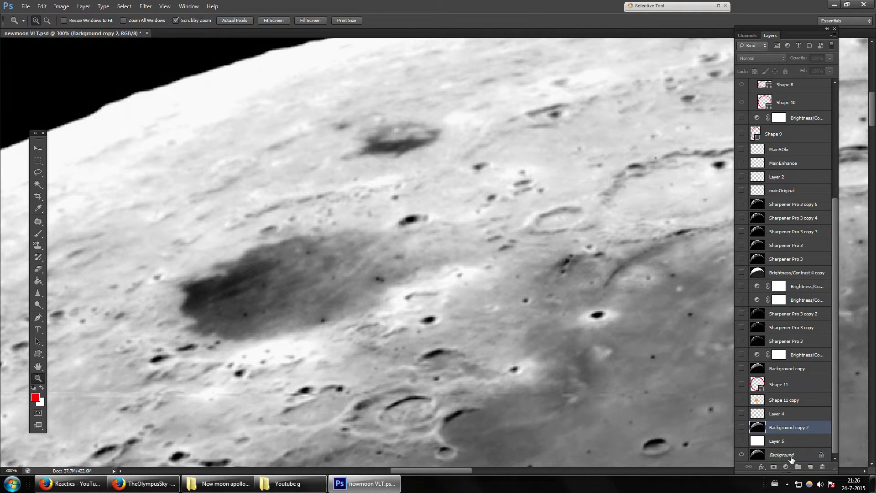
click(791, 455)
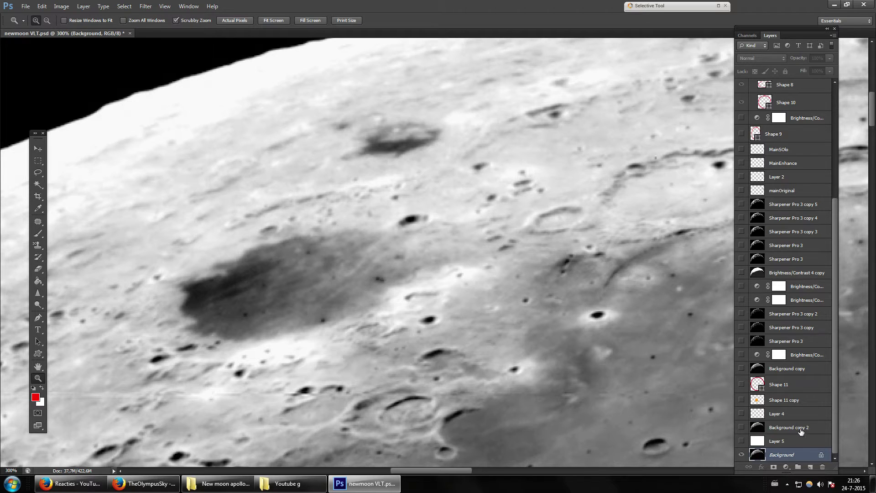
click(801, 431)
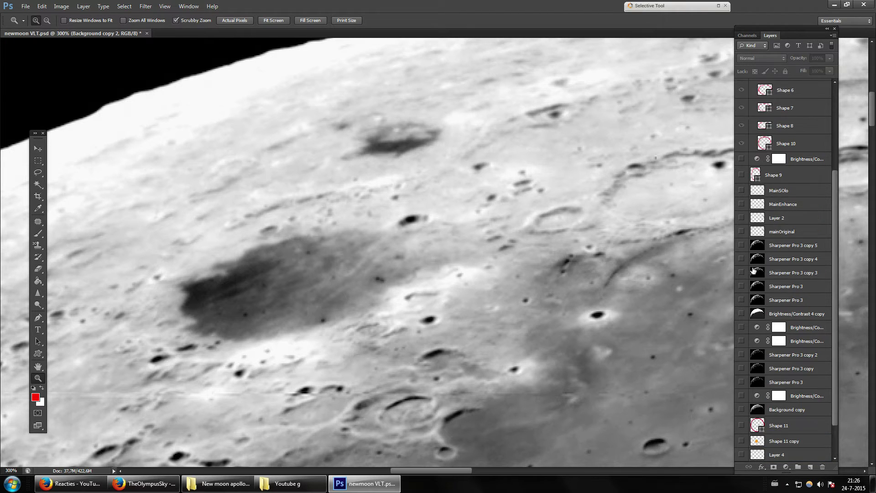
click(796, 458)
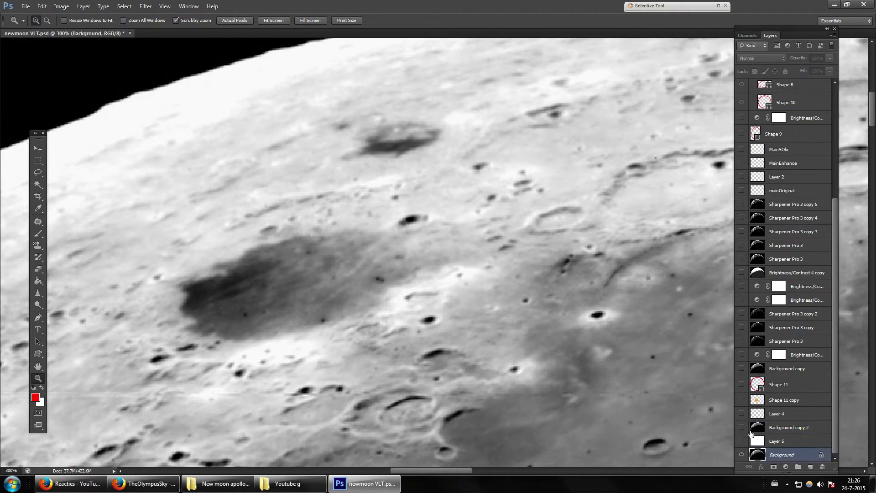
click(771, 429)
click(742, 427)
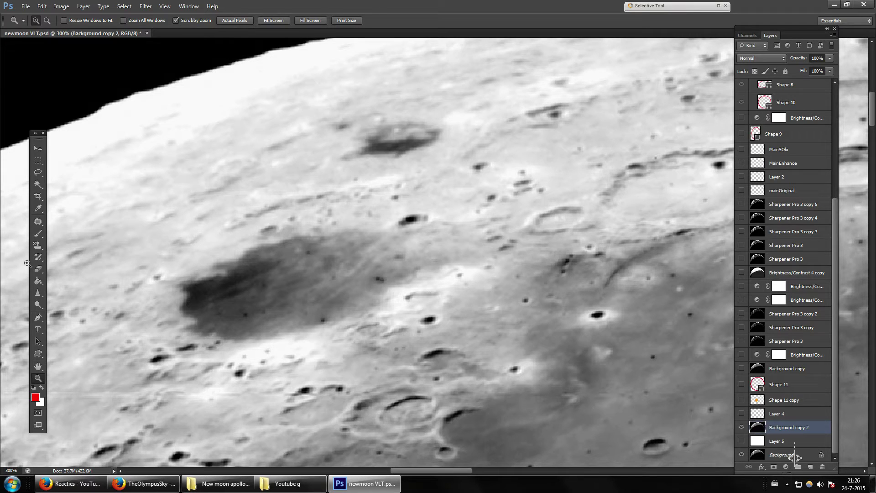
Step: Mark around the large dark crater with temporary red Brush strokes on Background copy 2 and undo them
click(38, 233)
drag(350, 318, 289, 348)
drag(117, 314, 248, 356)
key(ctrl+alt+z)
key(ctrl+alt+z)
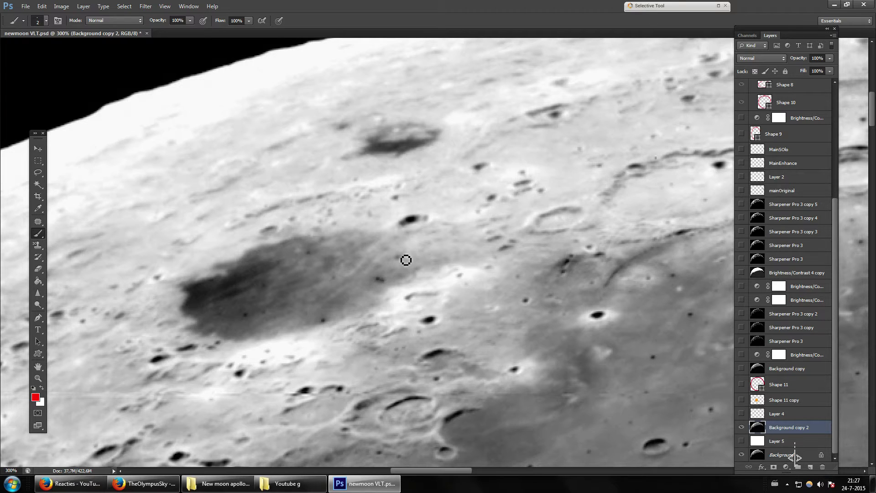
scroll(405, 260, down, 1)
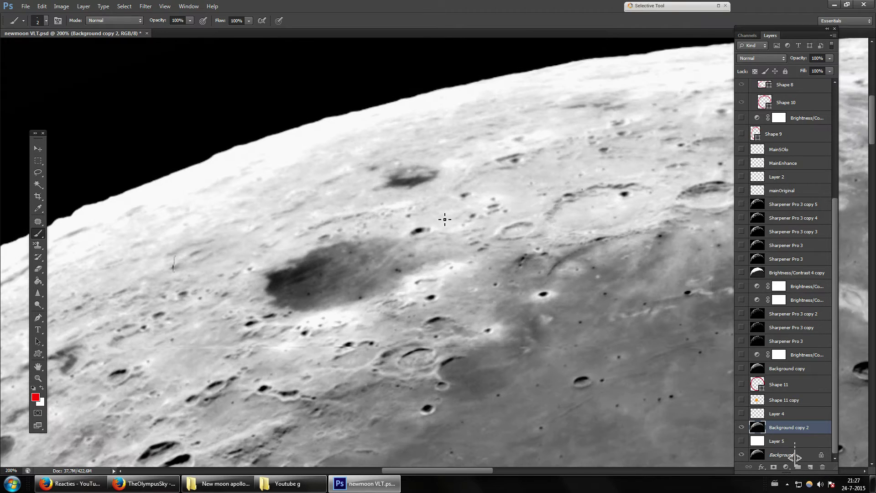
mouse_move(391, 319)
mouse_down()
mouse_move(290, 198)
mouse_move(351, 310)
mouse_move(386, 237)
mouse_move(374, 269)
mouse_up()
key(ctrl+z)
Step: Examine the dark crater and its surroundings near the moon's edge at several magnifications
scroll(527, 372, down, 2)
key(ctrl+minus)
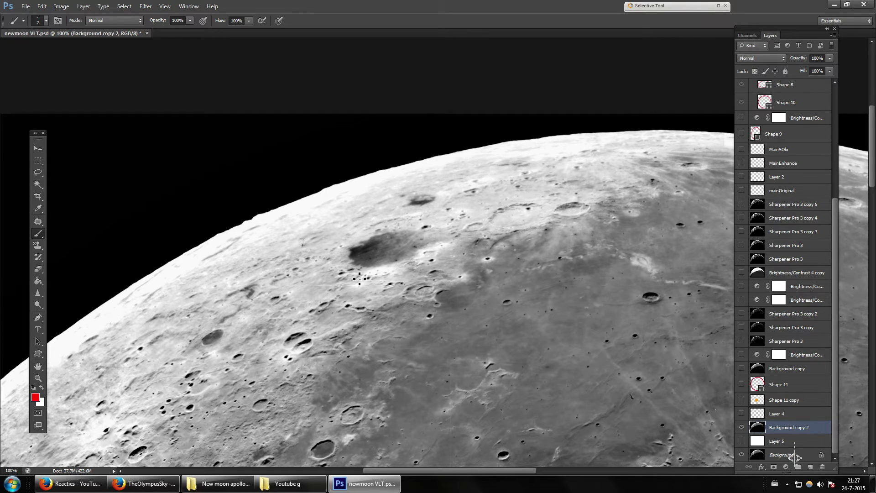
key(z)
click(466, 267)
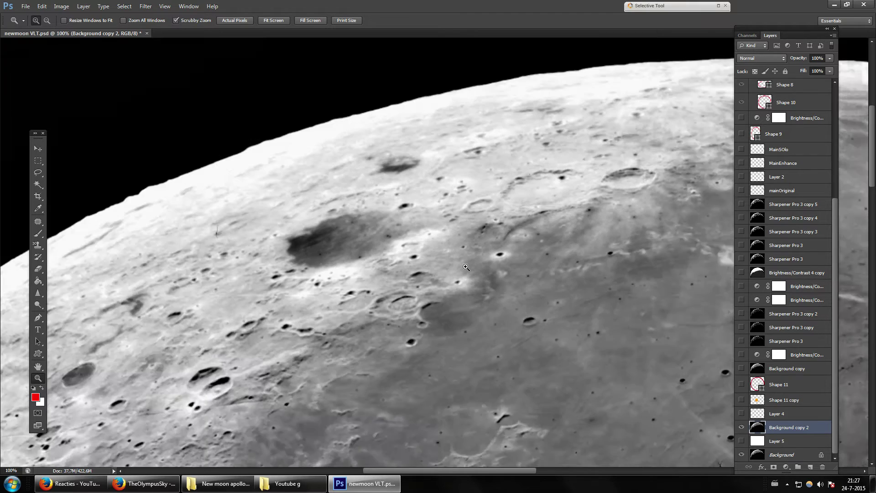
click(466, 267)
scroll(454, 264, up, 1)
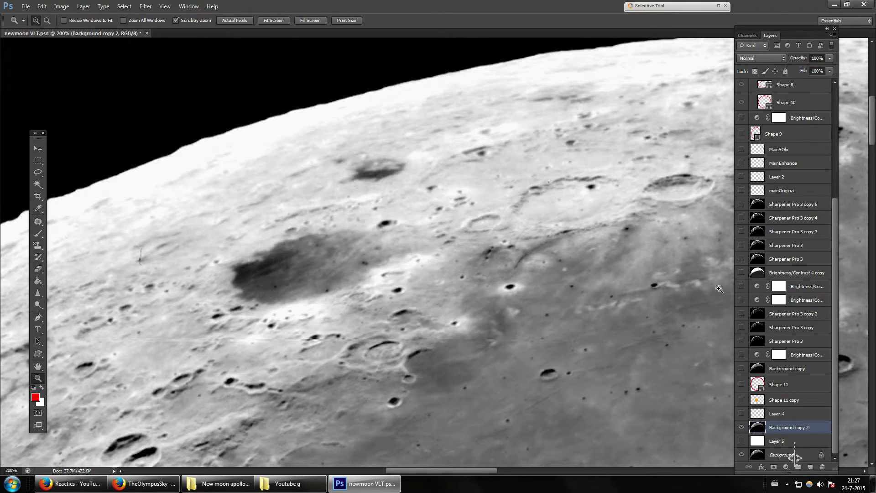
alt+click(585, 315)
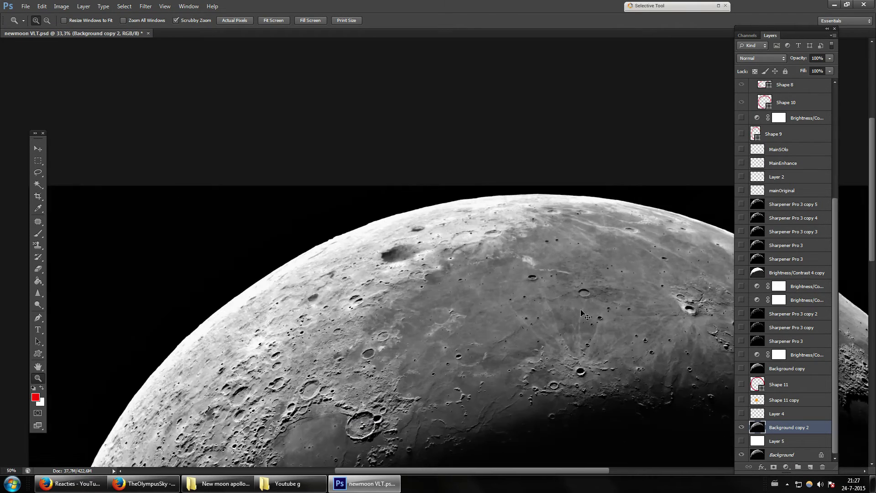
click(426, 246)
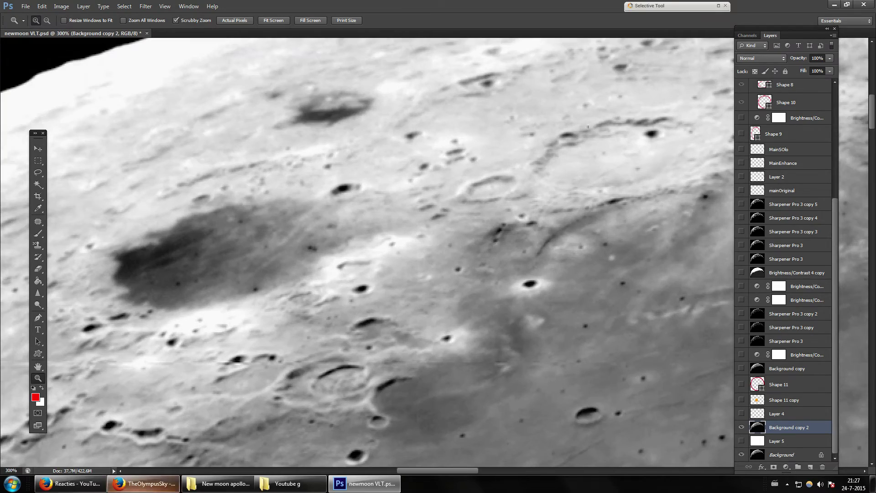
key(alt+Tab)
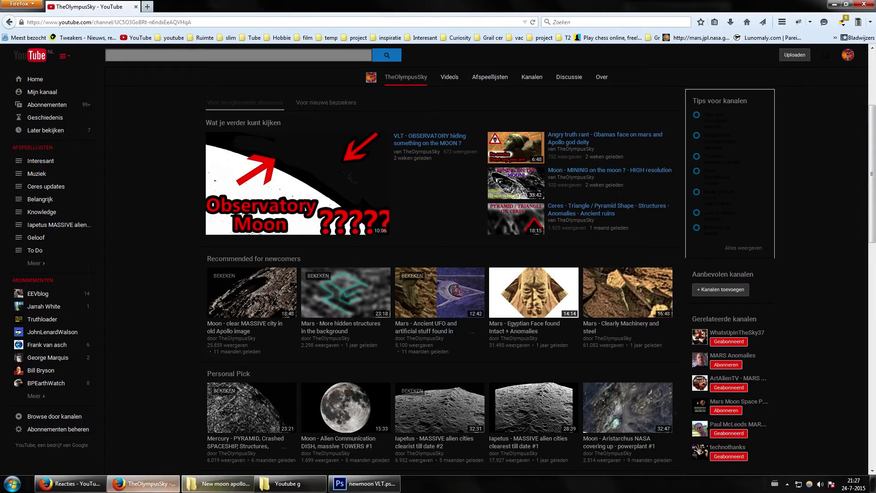
click(141, 483)
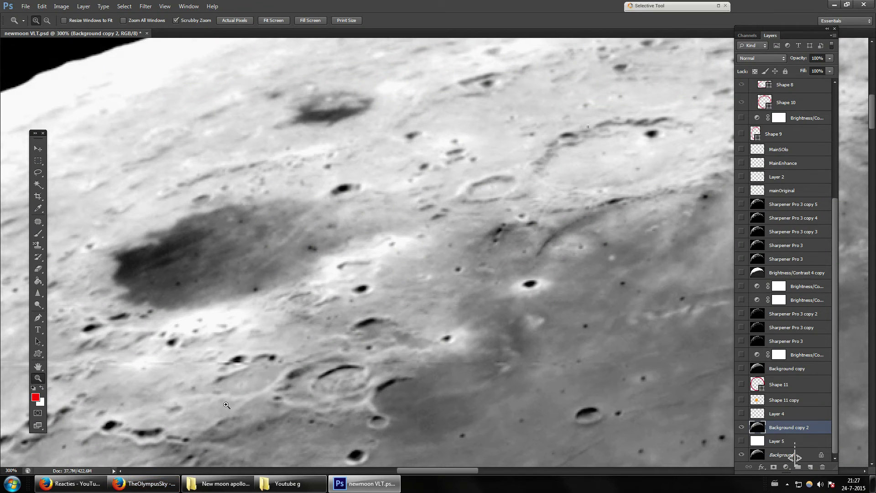
Step: Compare the dark crater with and without the Sharpener Pro 3 layer directly above Brightness/Contrast 4 copy, leaving that layer shown and selected
click(741, 258)
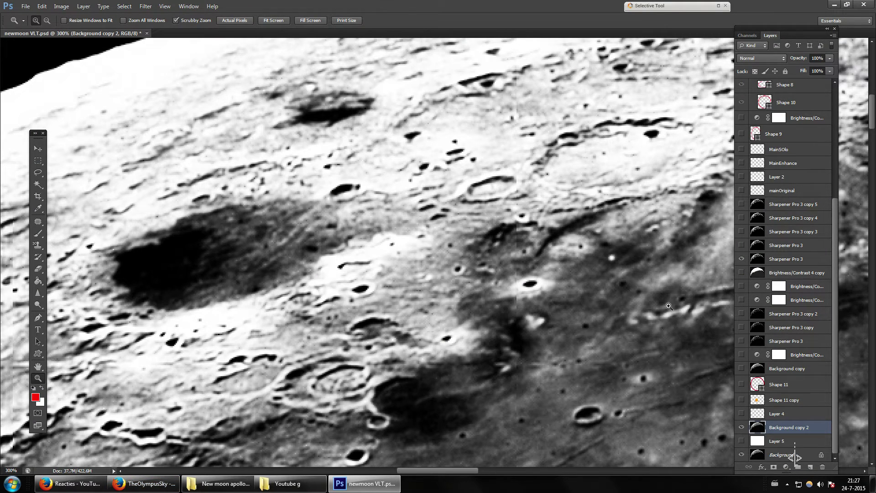
drag(461, 471, 447, 471)
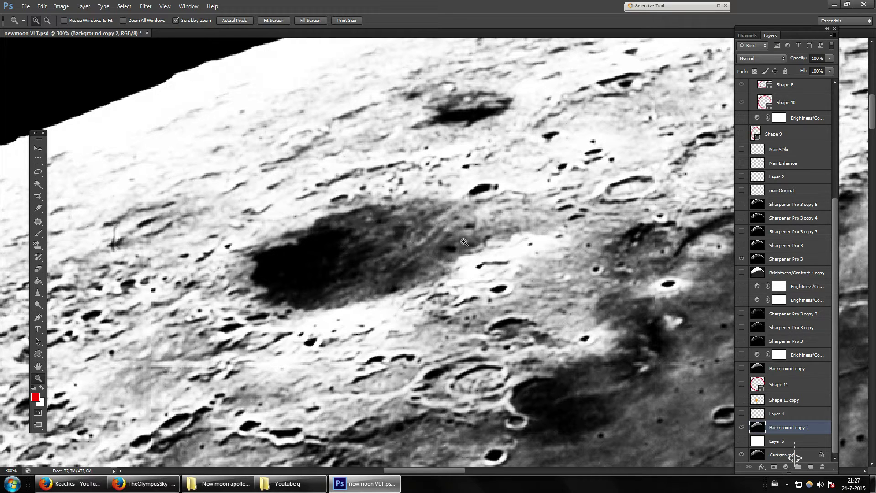
click(38, 233)
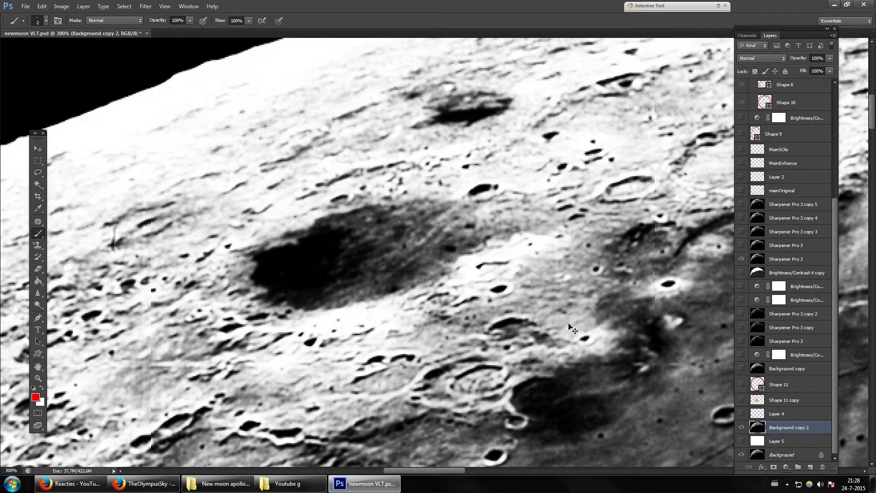
click(742, 259)
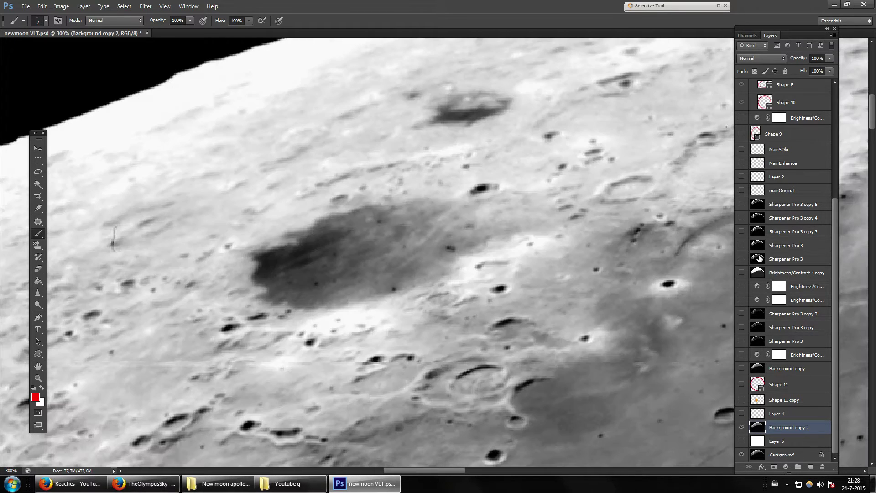
click(760, 258)
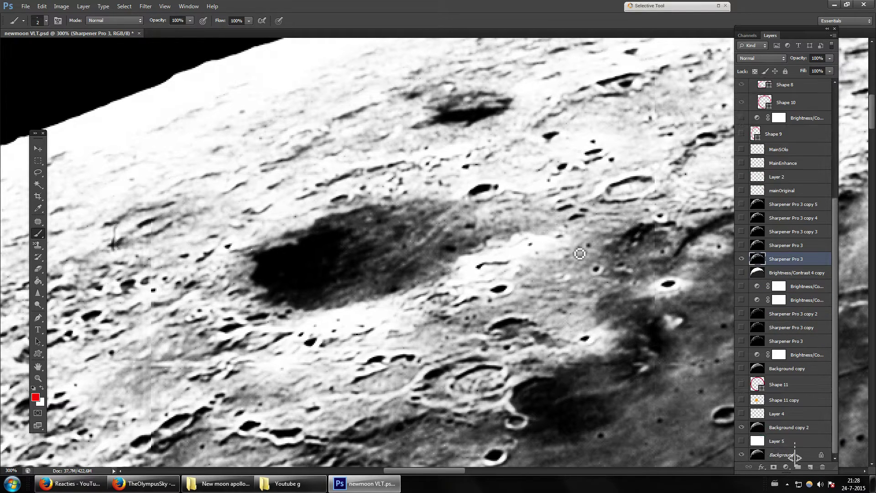
Step: Try to trace the dark crater's shadow edge and interior with red Brush strokes on the Sharpener Pro 3 layer and undo them
mouse_move(474, 207)
mouse_down()
mouse_move(335, 272)
mouse_move(414, 276)
mouse_move(397, 243)
mouse_up()
key(ctrl+z)
scroll(396, 243, up, 1)
scroll(396, 245, up, 1)
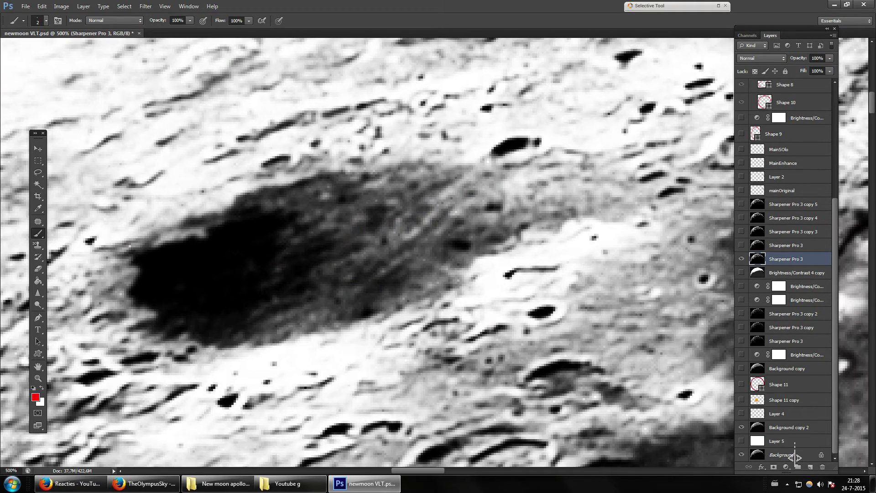
drag(440, 471, 432, 472)
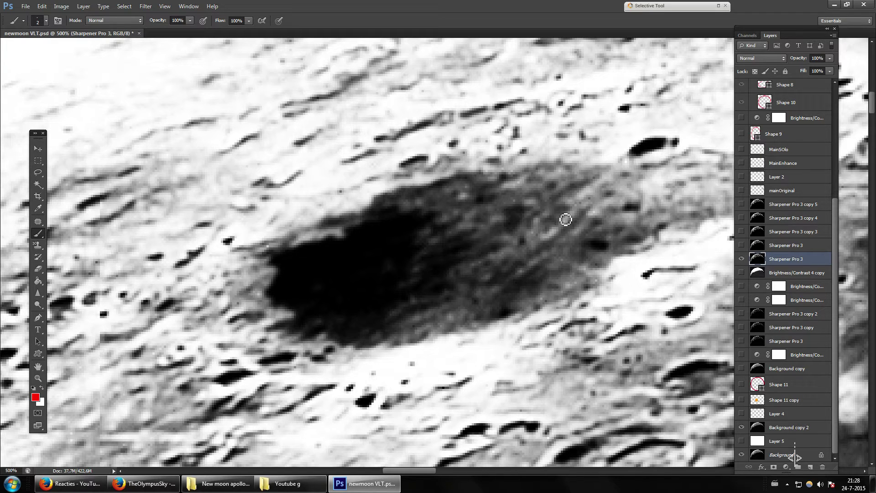
drag(530, 223, 394, 264)
mouse_move(473, 256)
mouse_down()
mouse_move(406, 232)
mouse_move(487, 215)
mouse_up()
key(ctrl+z)
mouse_move(543, 209)
mouse_down()
mouse_move(425, 267)
mouse_move(460, 262)
mouse_move(415, 272)
mouse_move(470, 237)
mouse_move(308, 261)
mouse_move(299, 292)
mouse_move(373, 269)
mouse_move(344, 270)
mouse_up()
key(ctrl+z)
key(ctrl+z)
drag(410, 209, 272, 253)
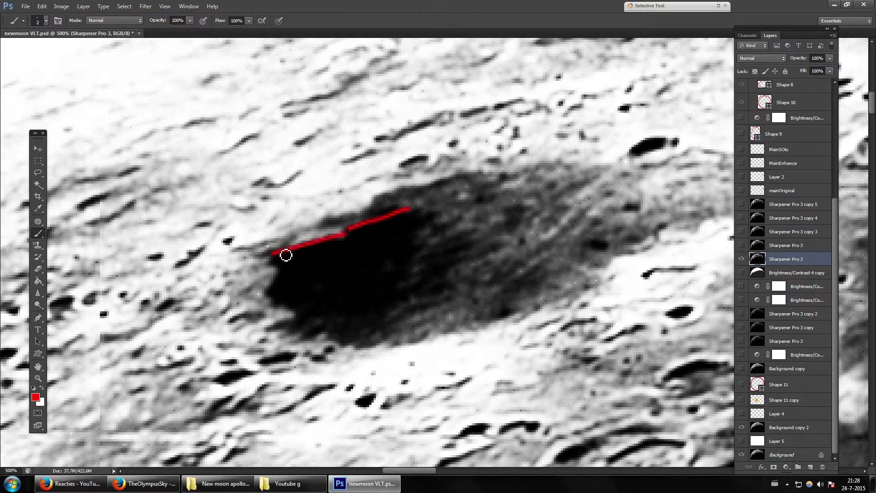
key(ctrl+z)
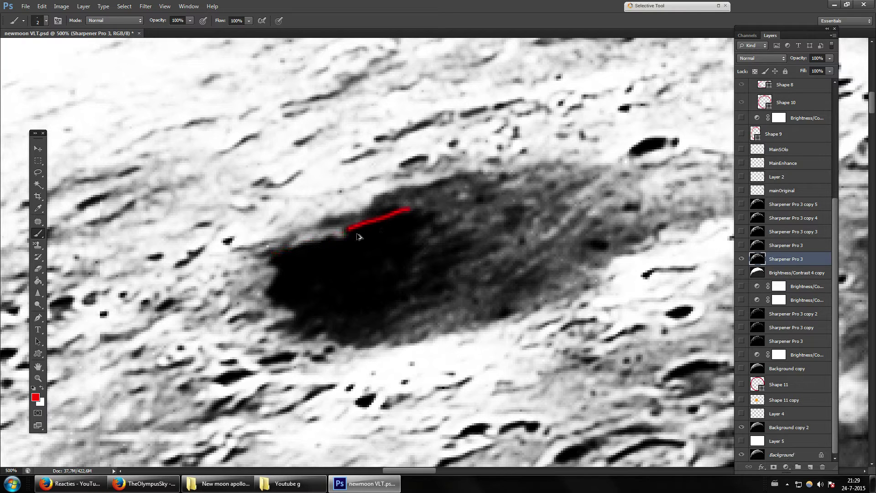
key(ctrl+alt+z)
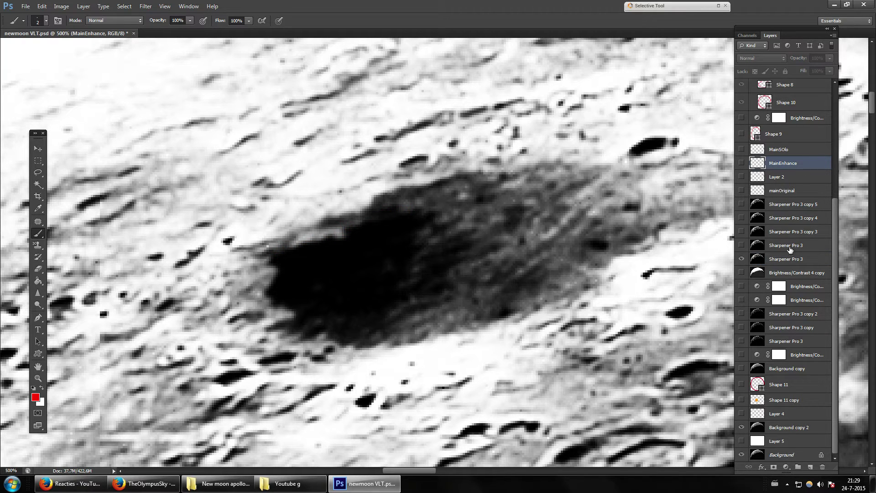
click(783, 261)
Step: Examine the sharpened lunar surface from the dark crater across to the rayed crater, marking the latter with a temporary Brush stroke
key(ctrl+minus)
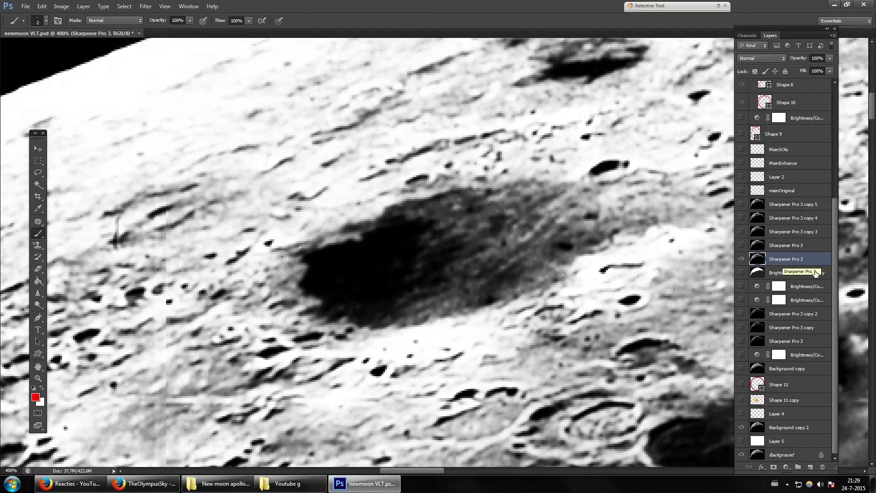
drag(425, 470, 467, 471)
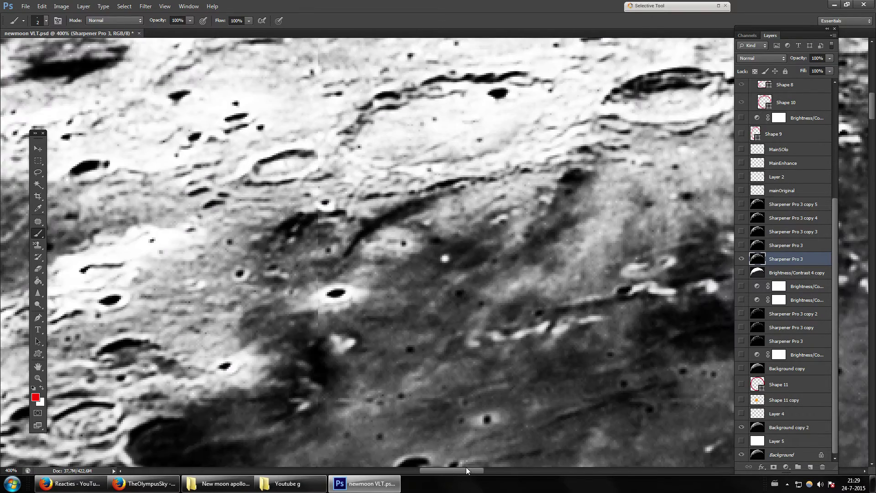
key(ctrl+minus)
key(ctrl+minus)
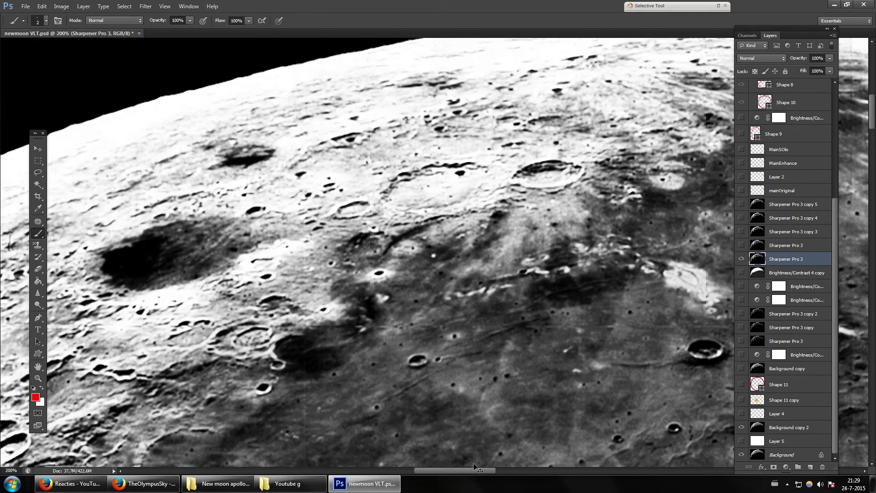
key(ctrl+minus)
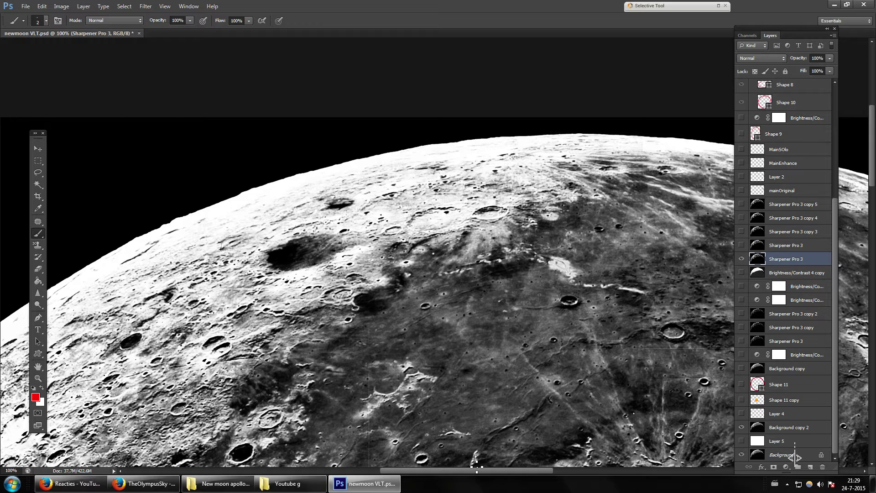
drag(518, 472, 630, 467)
scroll(519, 372, down, 5)
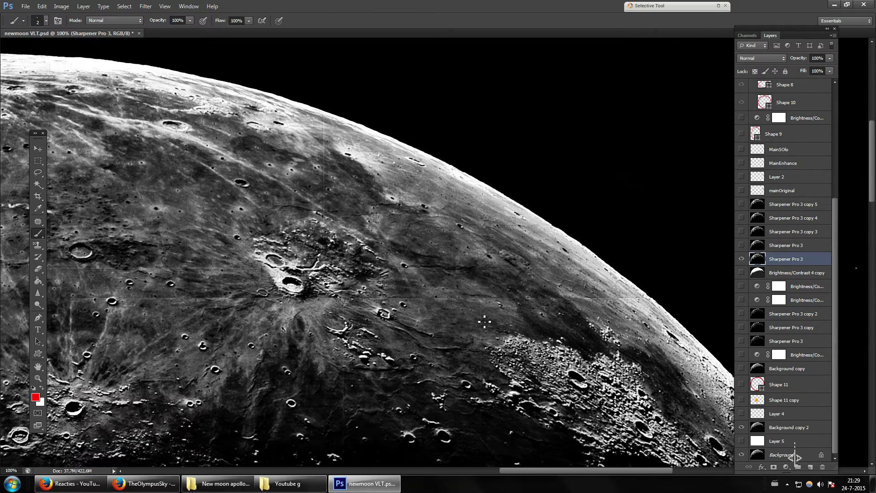
mouse_move(349, 307)
mouse_down()
mouse_move(273, 169)
mouse_move(374, 292)
mouse_up()
key(ctrl+z)
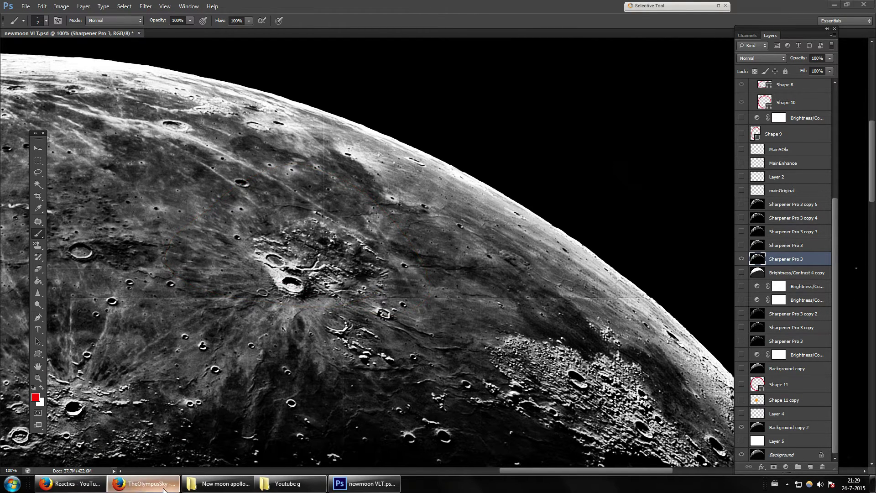
Step: Switch to the YouTube channel page in Firefox and browse further videos in the Personal Pick row
click(163, 488)
scroll(679, 282, down, 3)
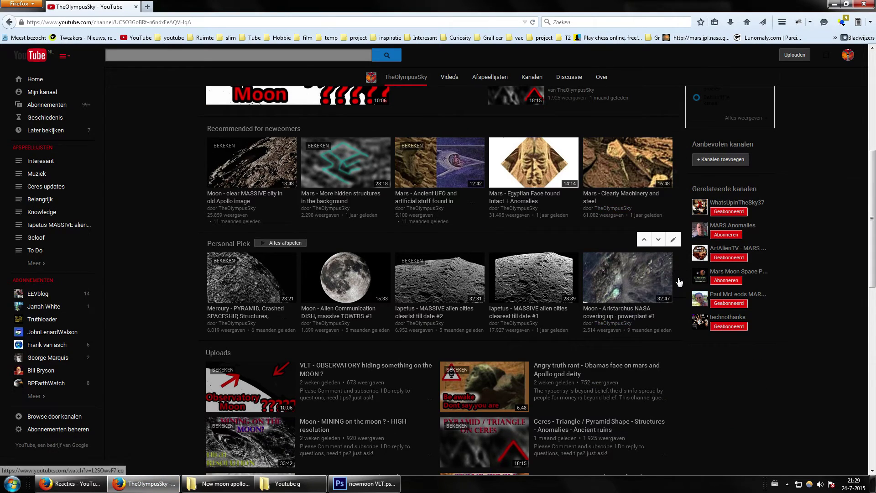
click(680, 281)
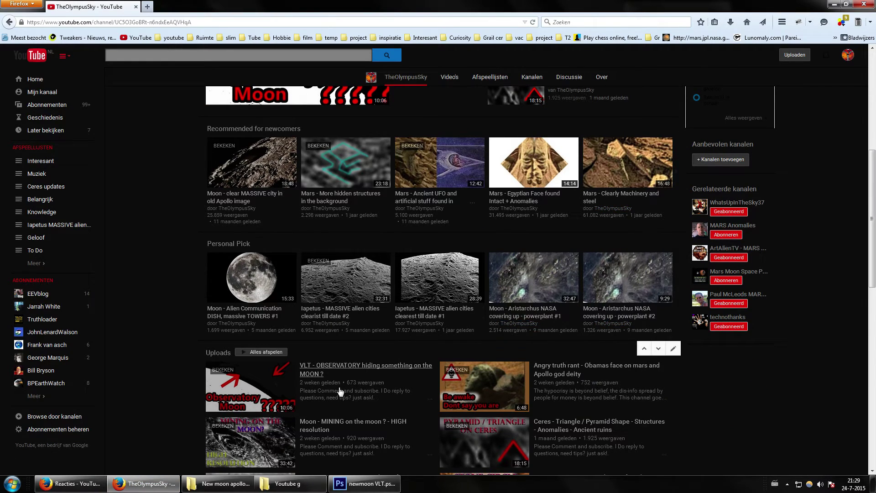
Step: Switch to newmoon VLT.psd in Photoshop and examine the sharpened surface from the rayed crater along the limb to the shadowed edge, enlarging it to 200%
click(365, 483)
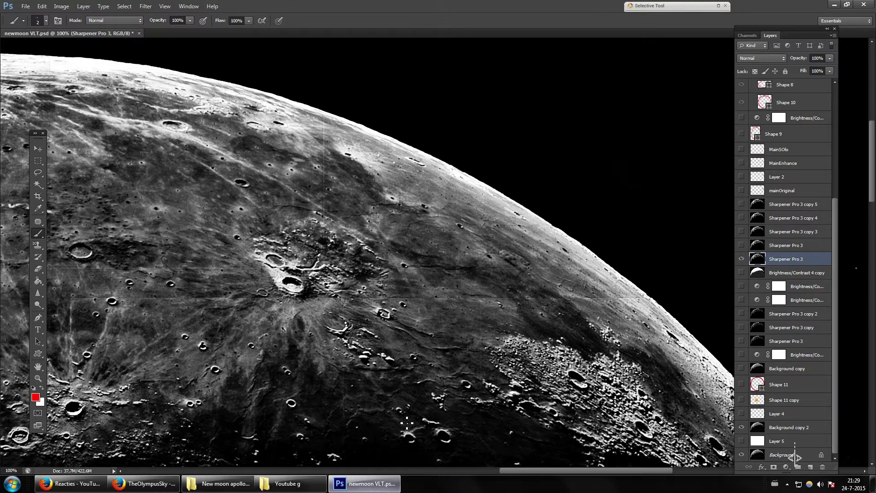
scroll(462, 411, down, 2)
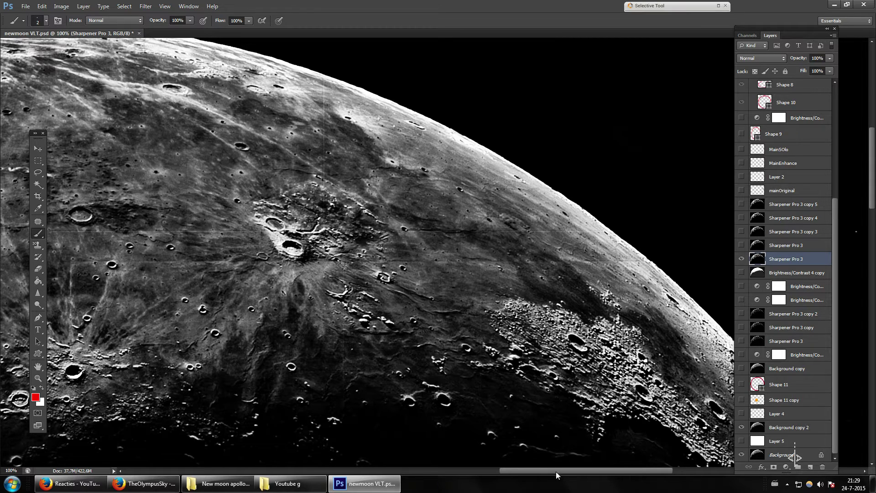
drag(556, 472, 568, 468)
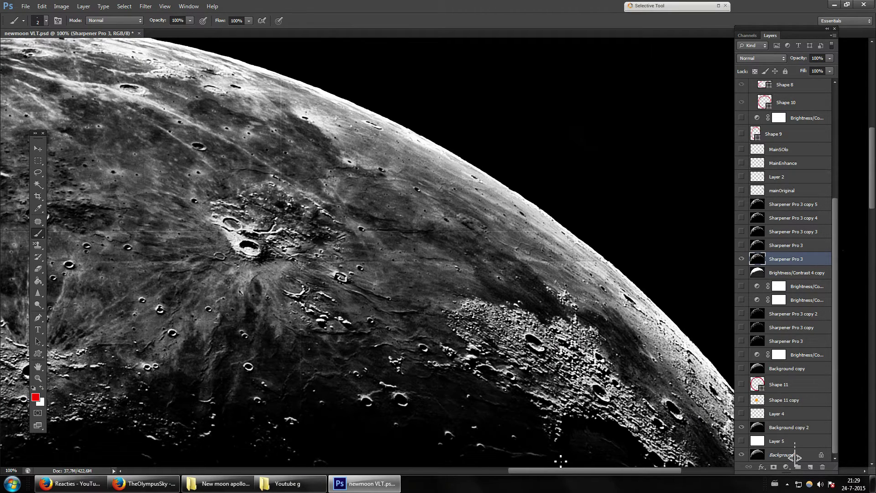
drag(569, 470, 584, 470)
scroll(591, 347, down, 5)
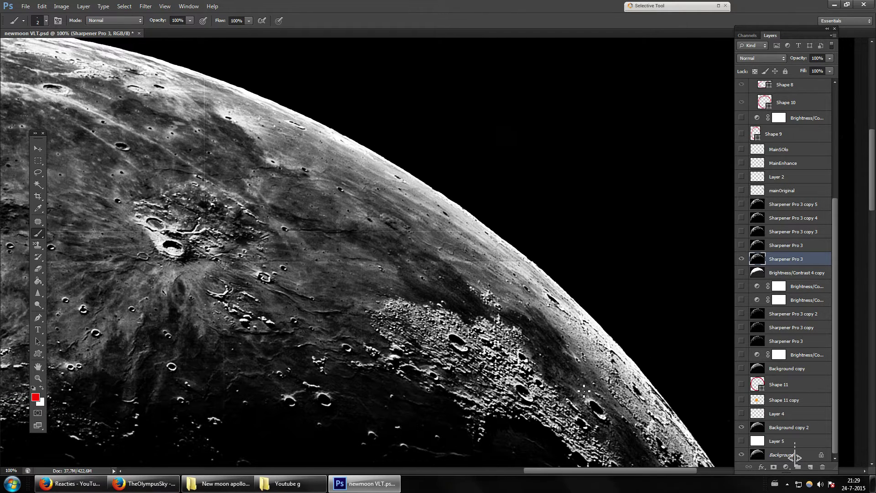
scroll(591, 347, down, 1)
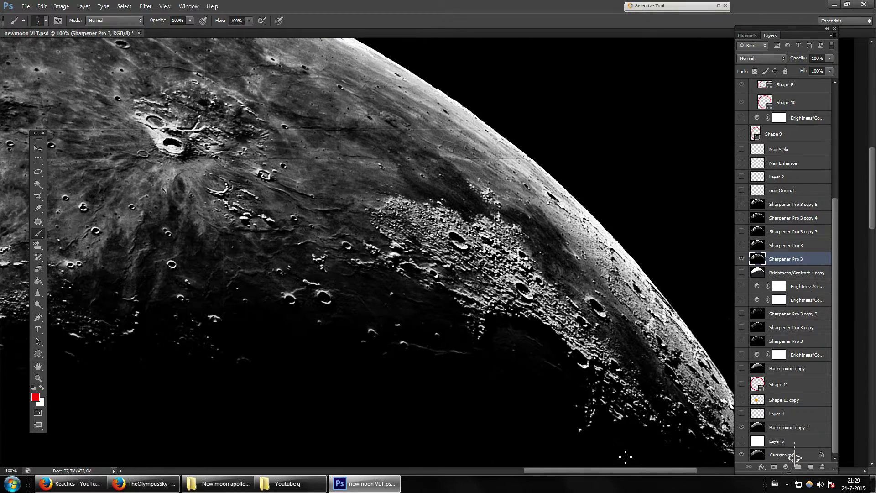
drag(640, 470, 659, 468)
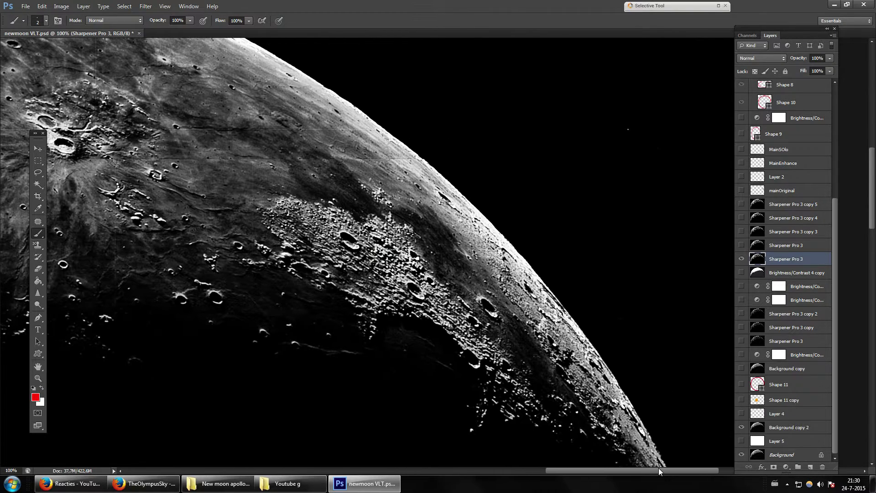
scroll(234, 342, down, 3)
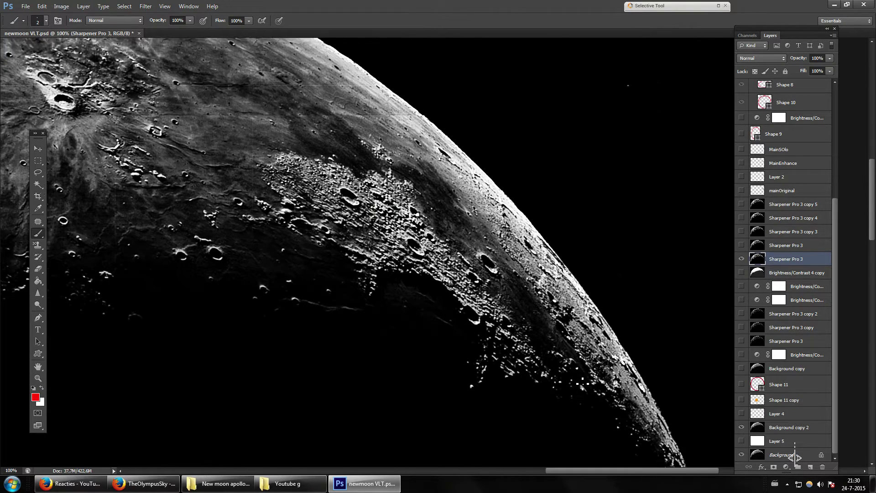
click(39, 378)
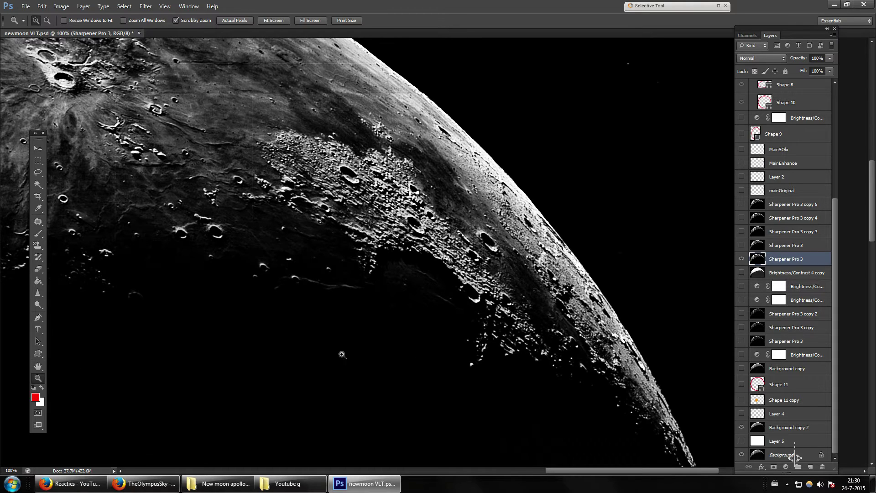
click(676, 358)
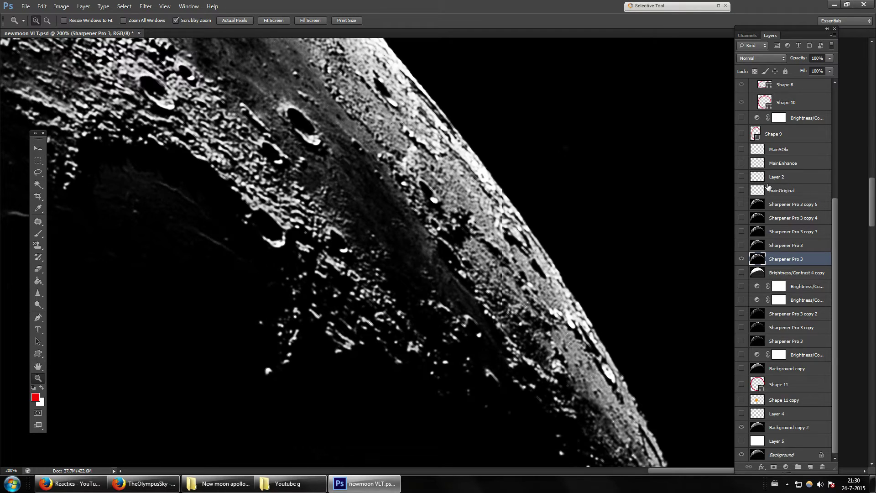
Step: Temporarily show Layer 2 and MainEnhance to compare the original and enhanced rotated patches near the limb, leaving both layers hidden
click(741, 177)
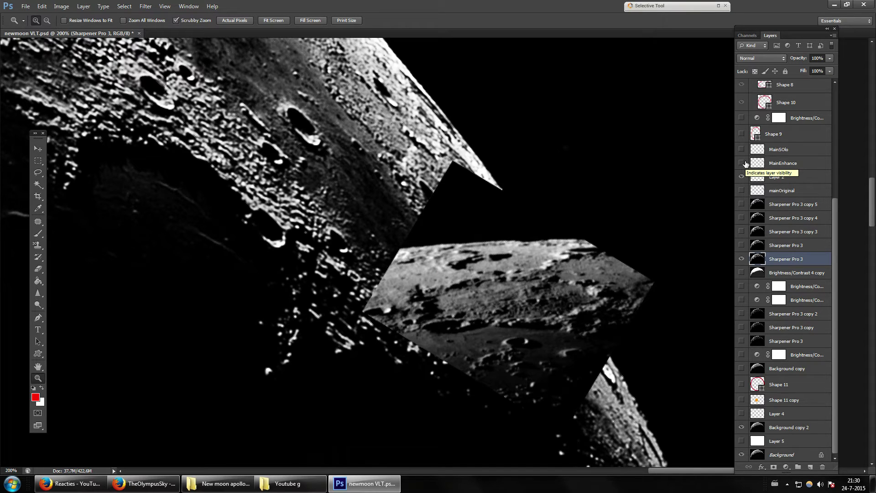
click(743, 163)
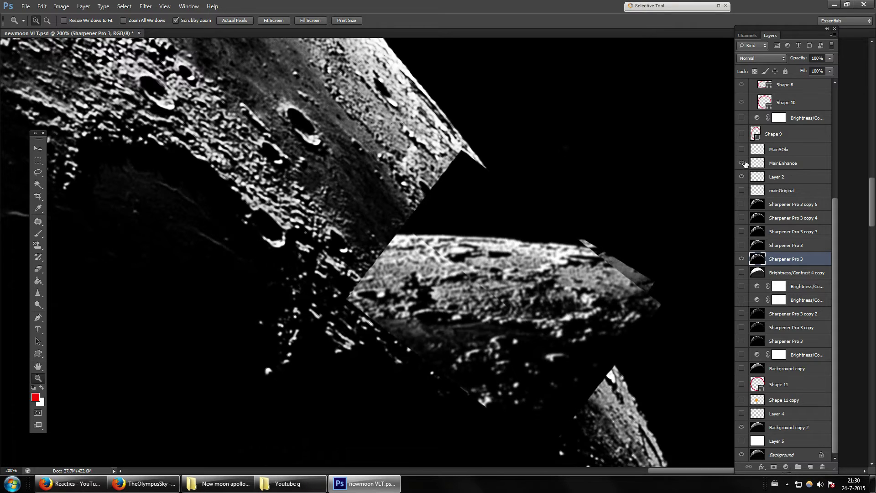
click(742, 163)
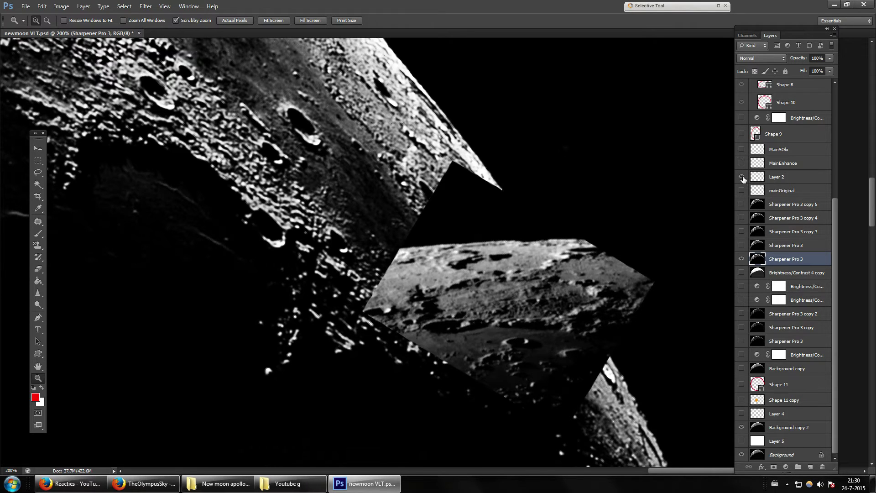
click(742, 177)
Step: Try to mark the dark patch near the limb with red Brush strokes on the Sharpener Pro 3 layer at up to 600% zoom and undo them
click(561, 359)
click(562, 359)
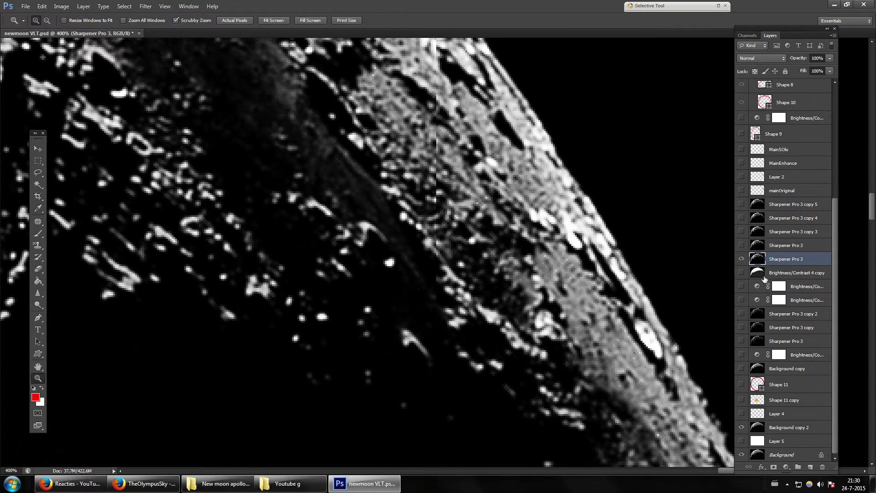
scroll(589, 301, up, 5)
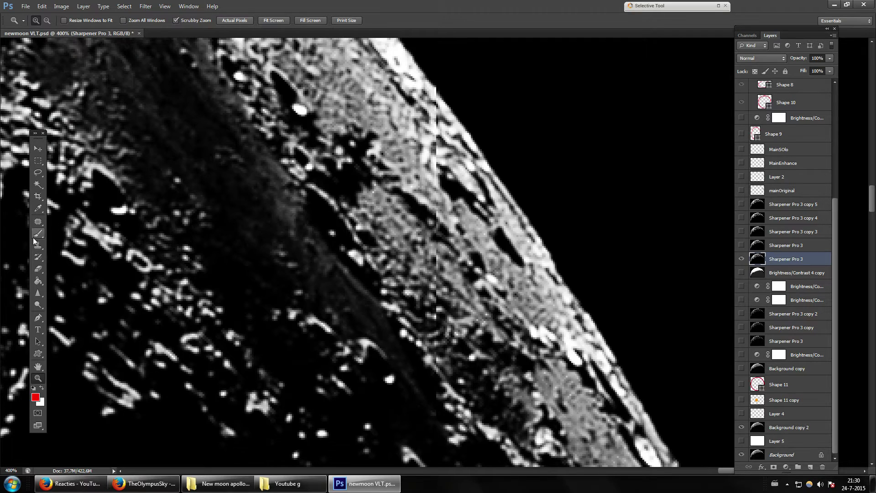
click(37, 234)
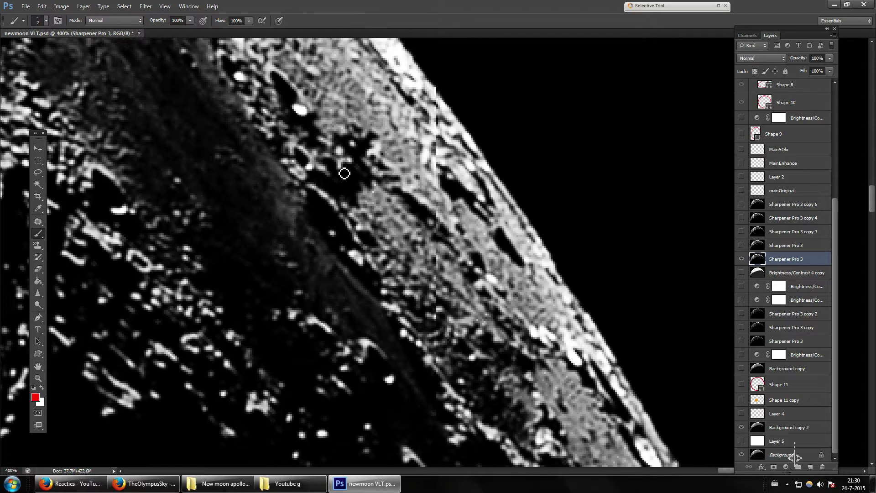
click(351, 162)
click(38, 378)
click(383, 154)
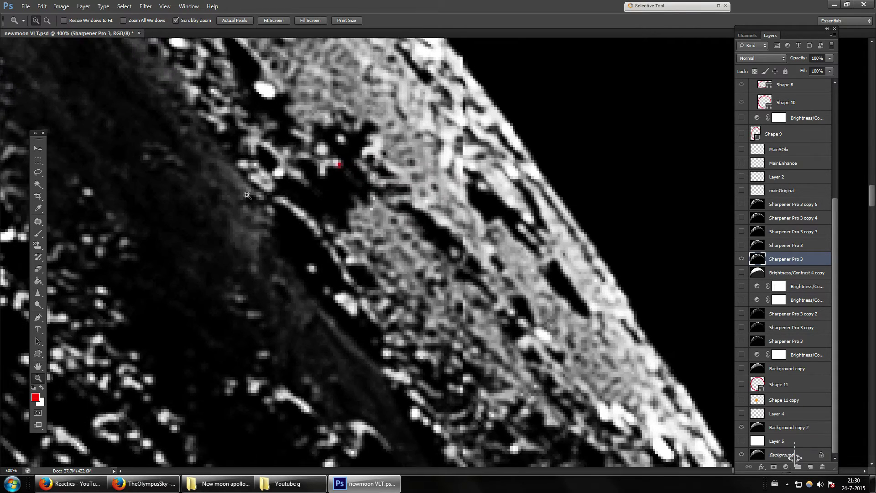
click(340, 156)
click(38, 233)
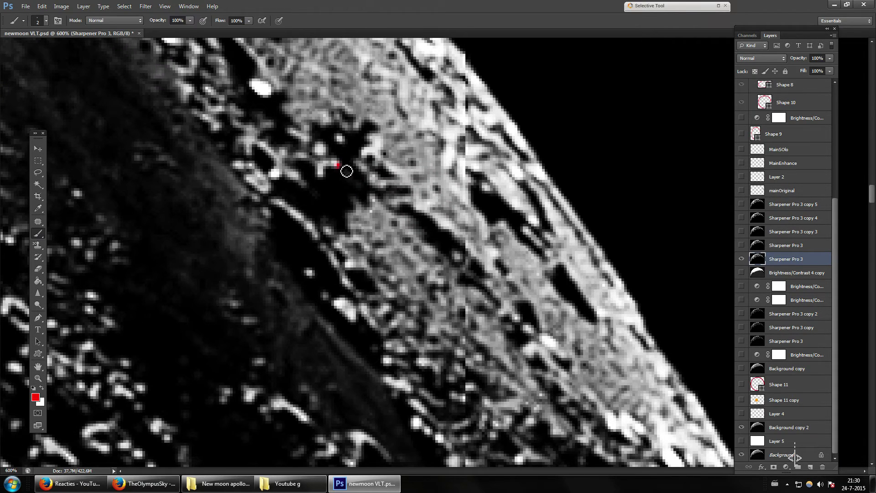
shift+click(360, 190)
key(ctrl+z)
key(alt+bracketright)
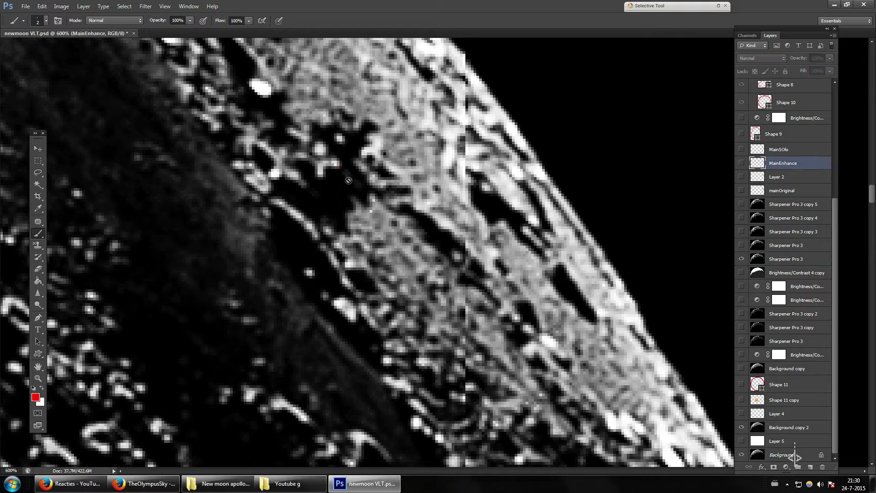
Step: Try to trace the bright structure at the edge of the dark patch with a red Brush stroke on the Sharpener Pro 3 layer and undo it
click(786, 260)
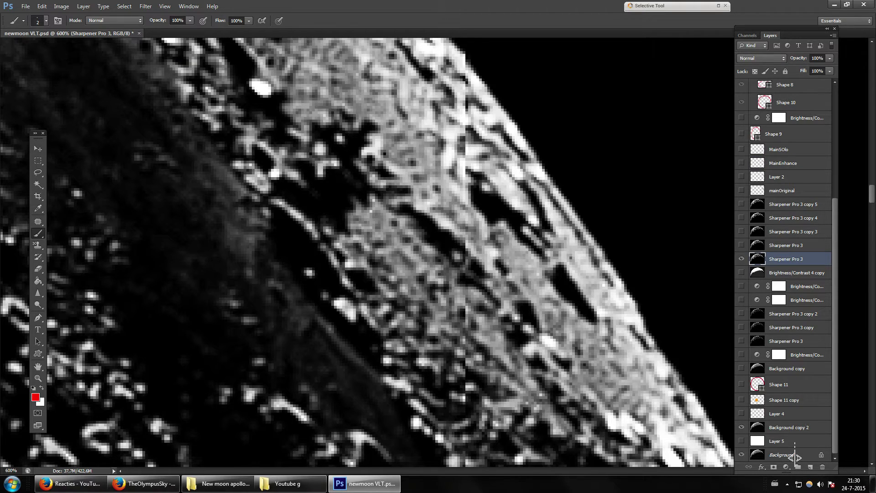
mouse_move(318, 147)
mouse_down()
mouse_move(314, 184)
mouse_move(306, 164)
mouse_move(340, 163)
mouse_up()
key(ctrl+alt+z)
key(ctrl+alt+z)
key(ctrl+alt+z)
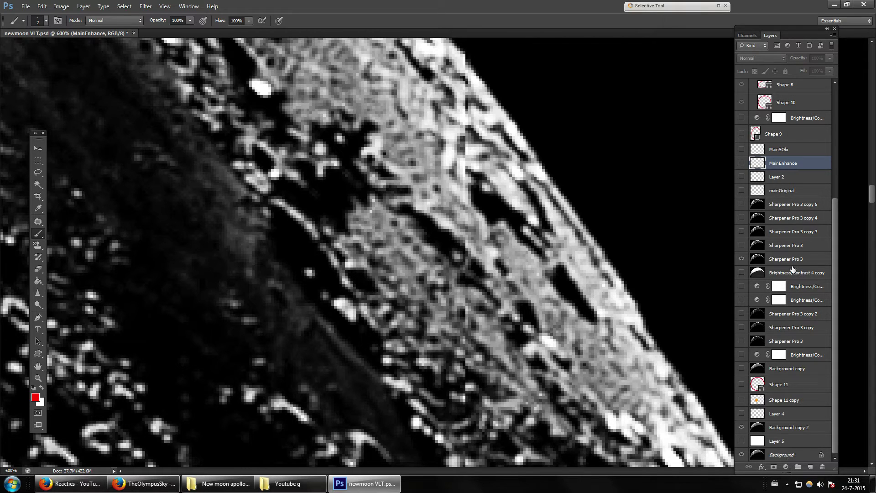
Step: Select the Sharpener Pro 3 layer directly above Brightness/Contrast 4 copy and compare the dark patch with and without it, leaving it shown
click(792, 264)
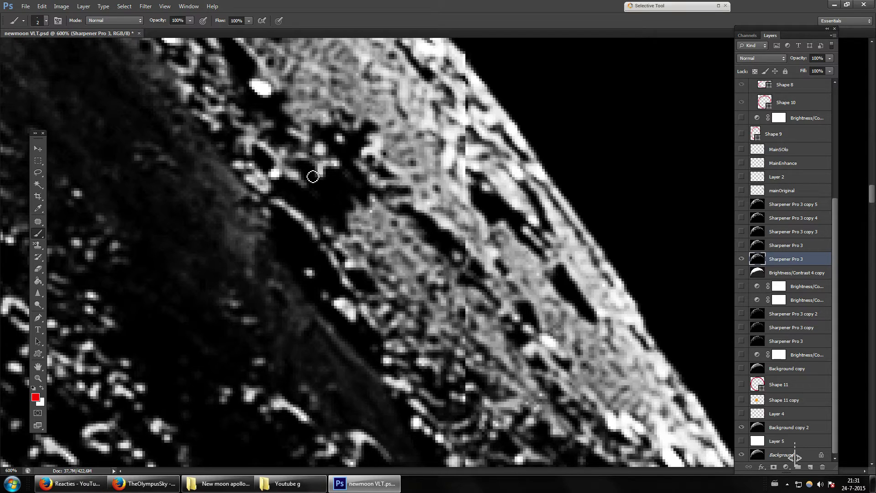
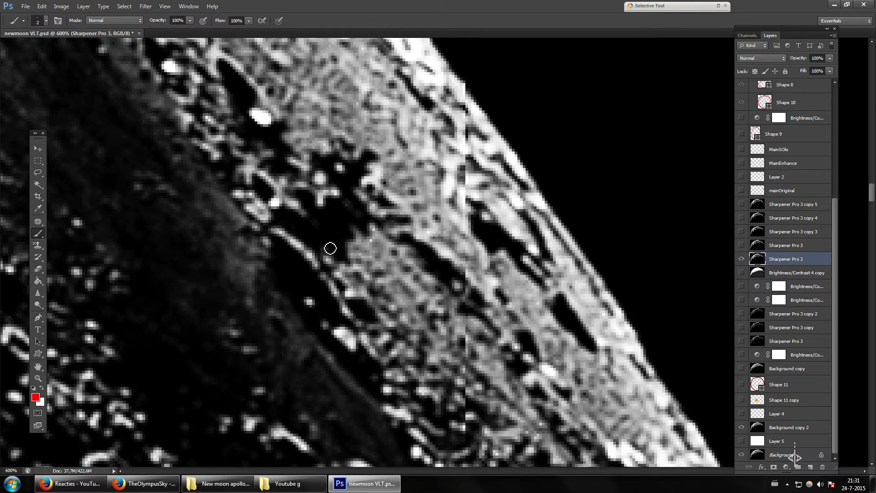
click(741, 261)
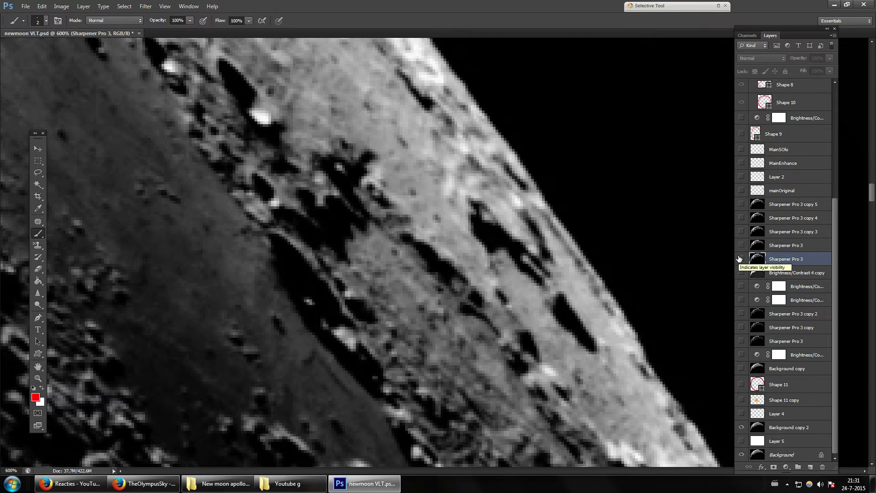
click(741, 259)
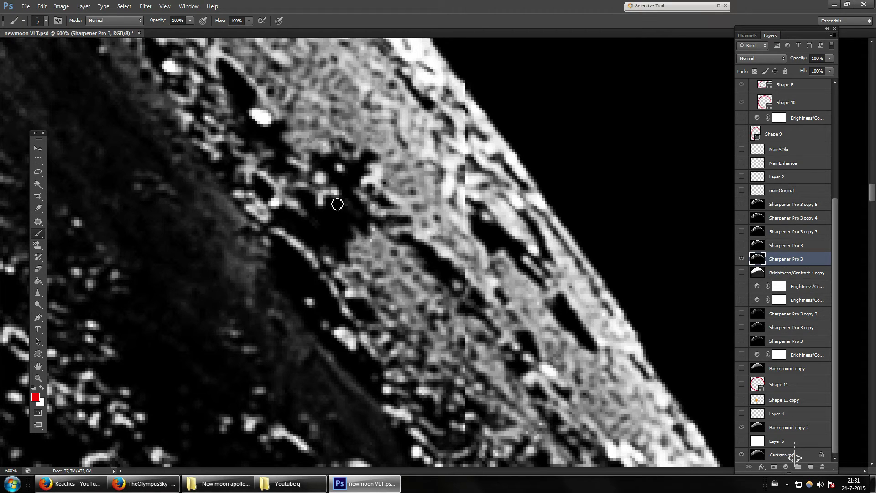
Step: Mark the bright structure in the dark patch with a red Brush cross, and try a second cross on the neighbouring formation before undoing that one
mouse_move(303, 186)
mouse_down()
mouse_move(338, 192)
mouse_move(324, 187)
mouse_up()
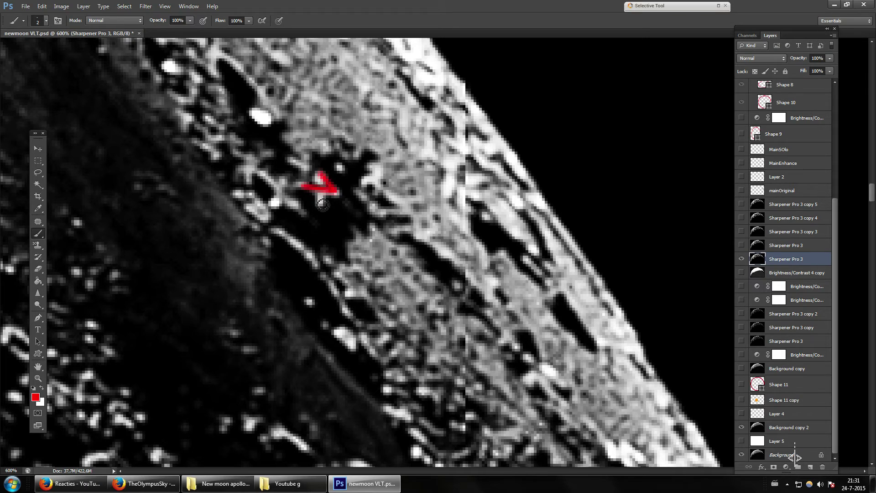
drag(320, 174, 320, 205)
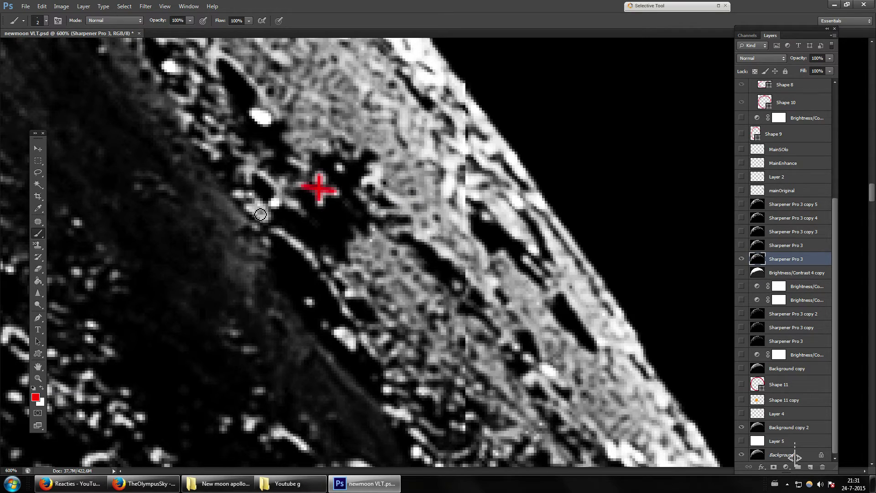
drag(261, 176, 304, 211)
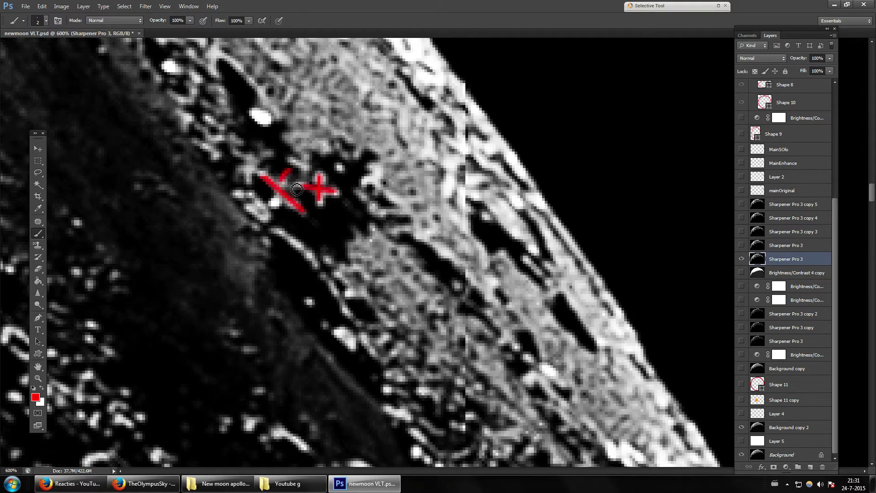
drag(287, 179, 274, 208)
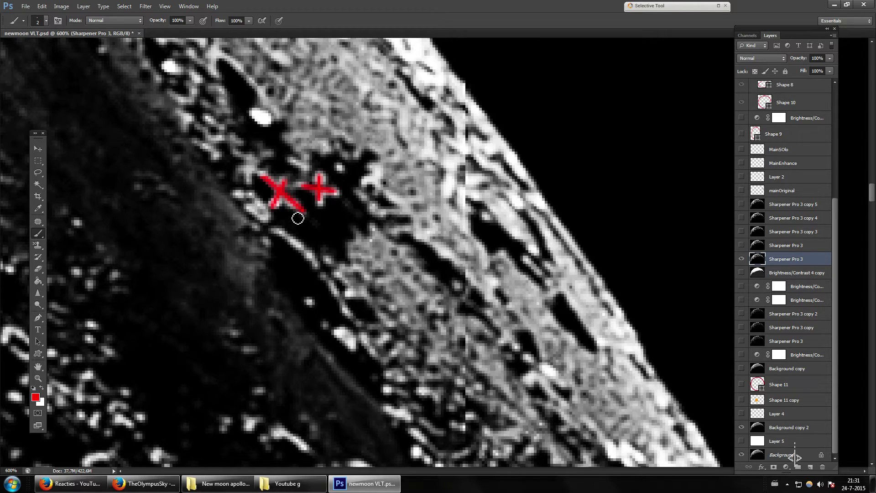
key(ctrl+alt+z)
key(ctrl+alt+z)
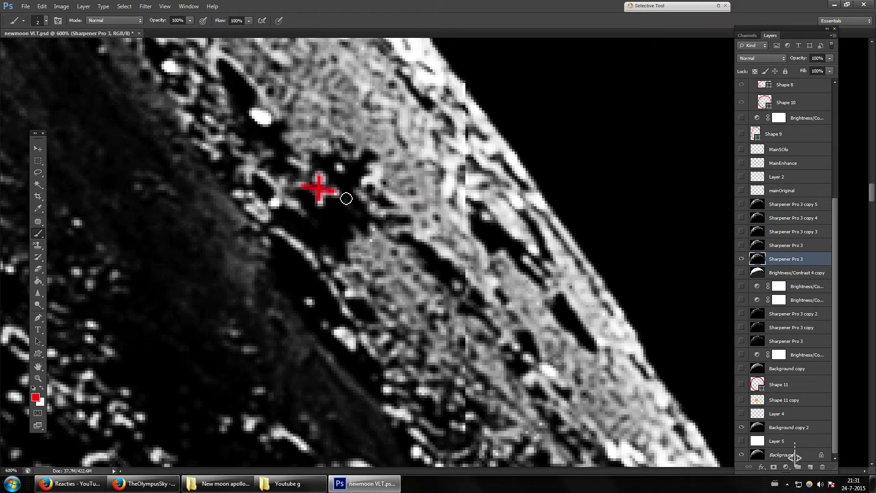
Step: Try another red Brush stroke along the lower edge of the dark patch and undo all the temporary marks
mouse_move(366, 236)
mouse_down()
mouse_move(293, 207)
mouse_move(328, 172)
mouse_move(358, 202)
mouse_move(338, 230)
mouse_up()
key(ctrl+alt+z)
key(ctrl+shift+z)
key(ctrl+alt+z)
key(ctrl+alt+z)
key(ctrl+alt+z)
key(ctrl+alt+z)
key(ctrl+alt+z)
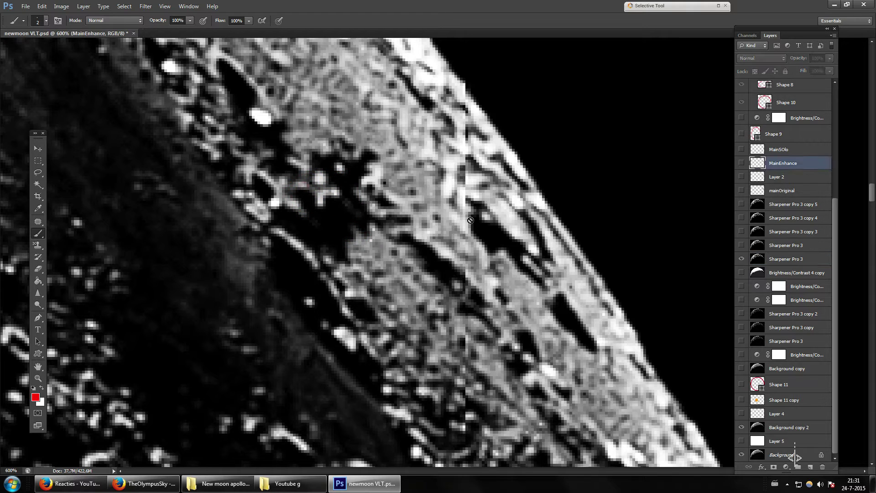
Step: Hide the Sharpener Pro 3 layer directly above Brightness/Contrast 4 copy and examine the unsharpened surface from the dark patch down to the shadowed edge
click(799, 262)
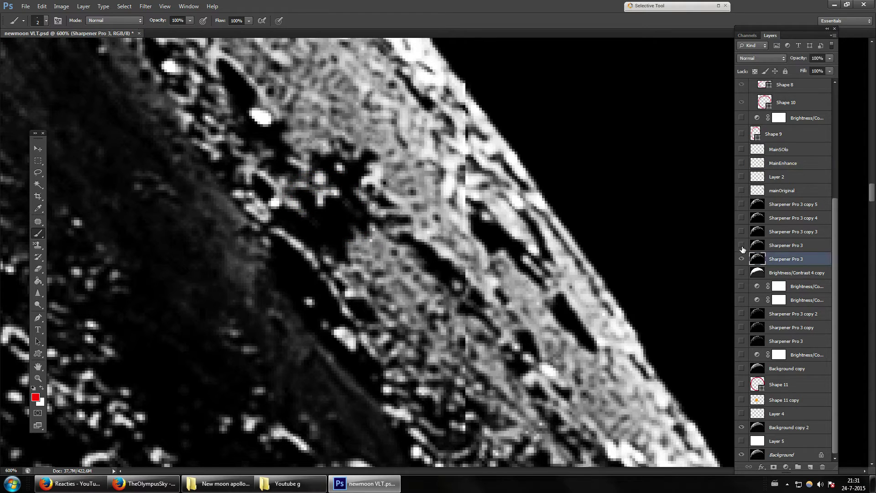
click(742, 259)
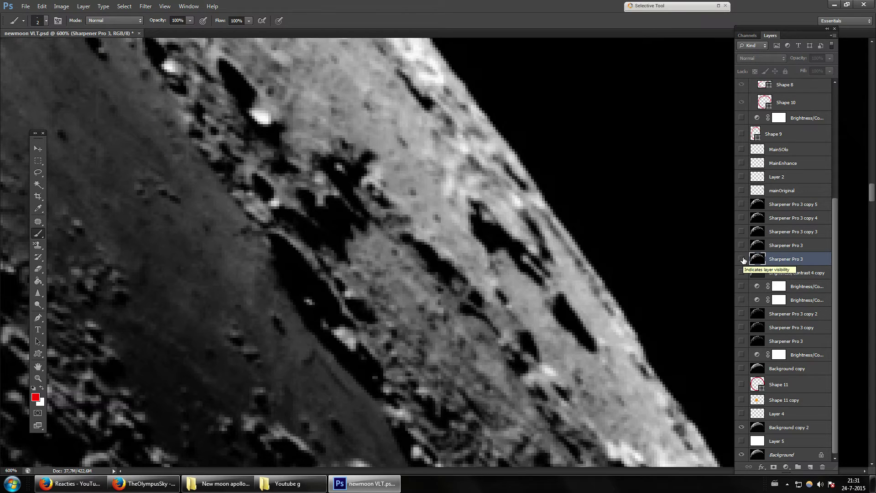
scroll(625, 254, down, 5)
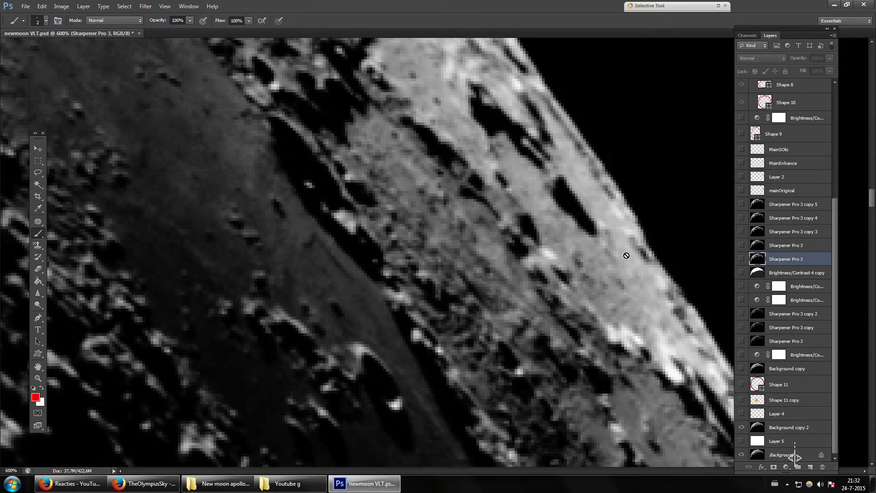
scroll(604, 383, down, 8)
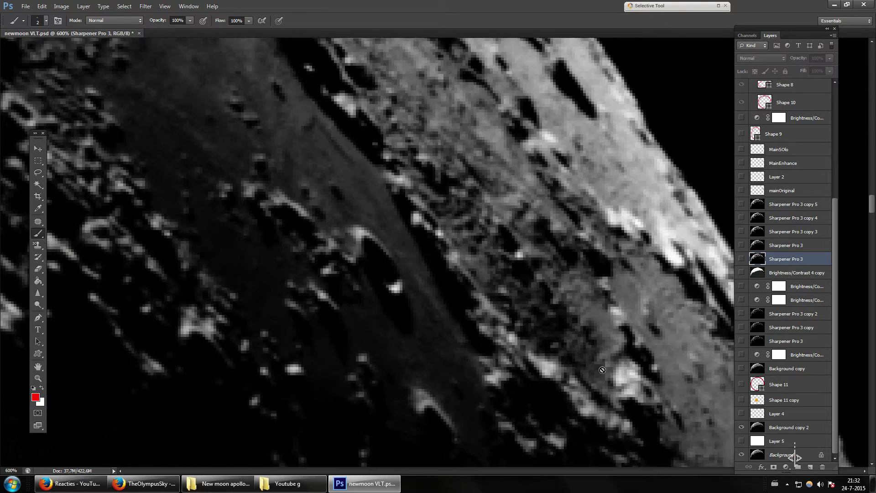
scroll(583, 395, down, 4)
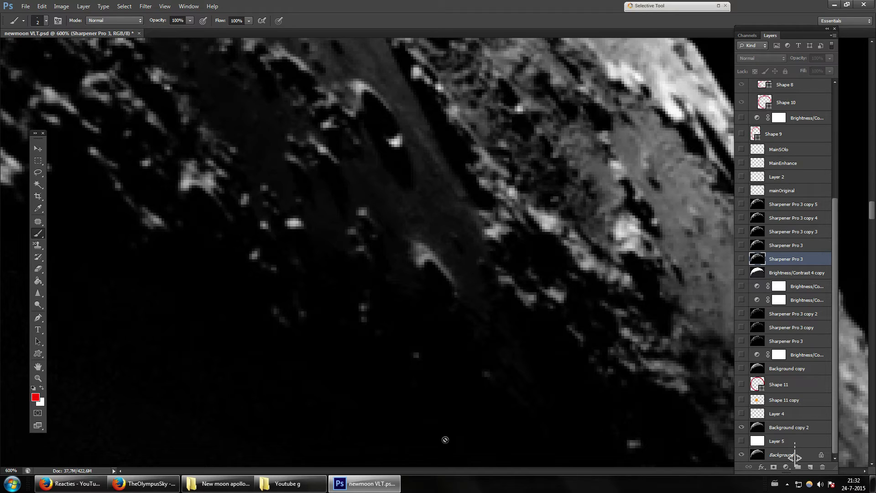
Step: Show the Sharpener Pro 3 layer directly above Brightness/Contrast 4 copy and compare the moon's right limb with and without sharpening
drag(836, 468, 847, 455)
scroll(605, 342, down, 3)
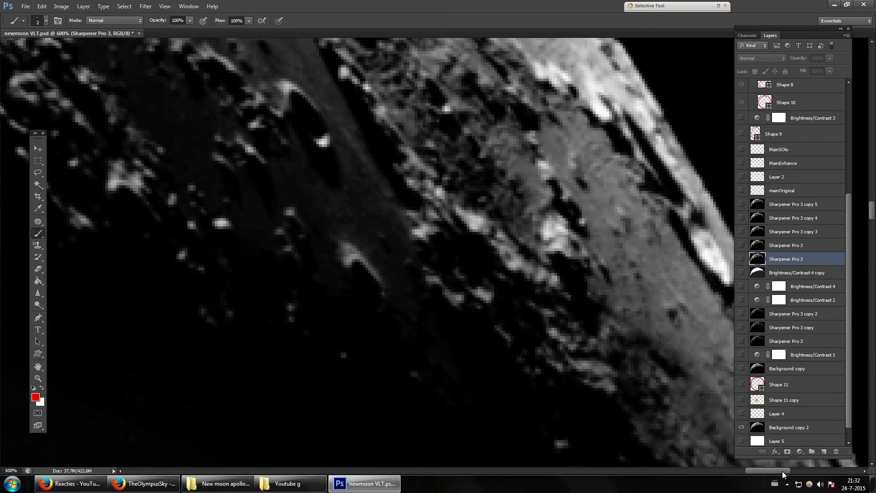
scroll(604, 343, down, 2)
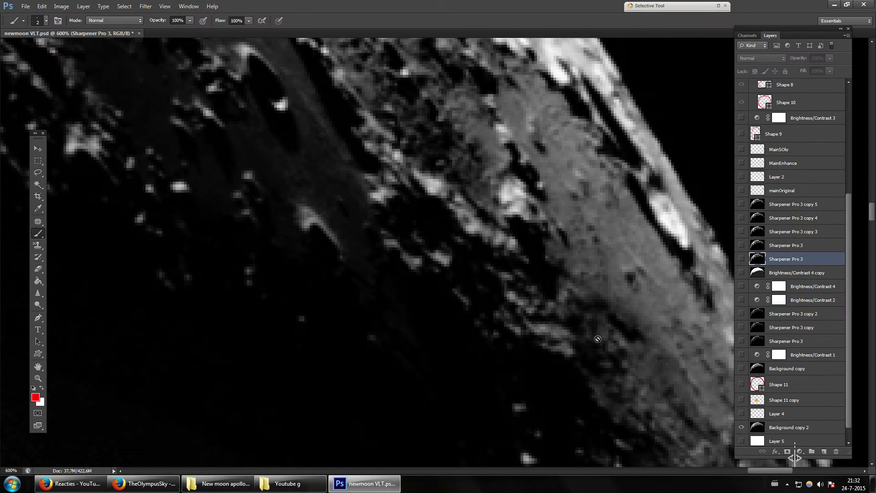
scroll(589, 342, down, 1)
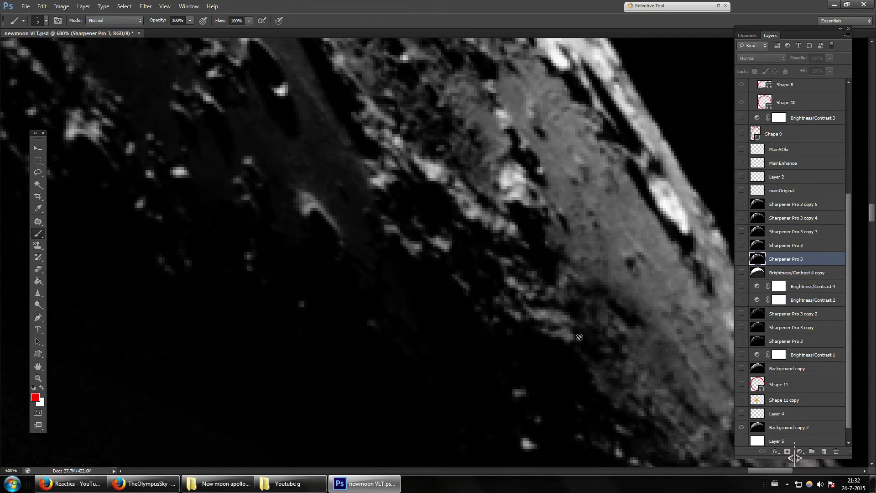
click(742, 259)
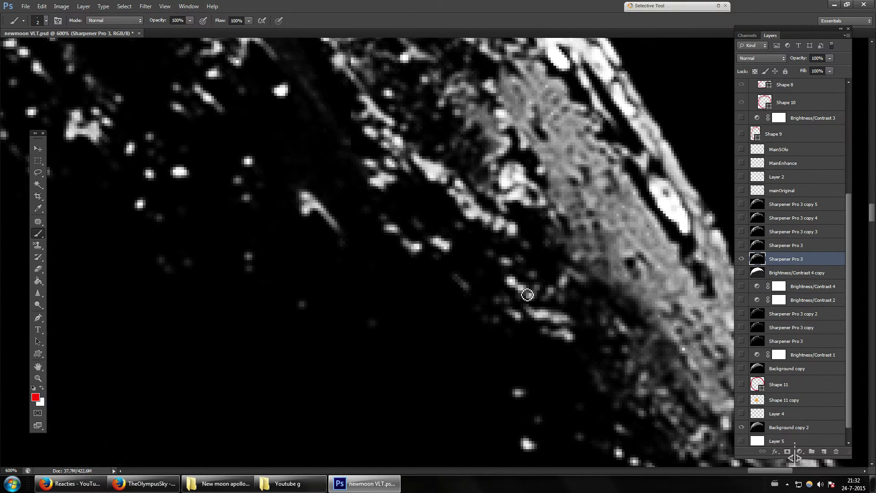
key(ctrl+minus)
scroll(546, 290, down, 2)
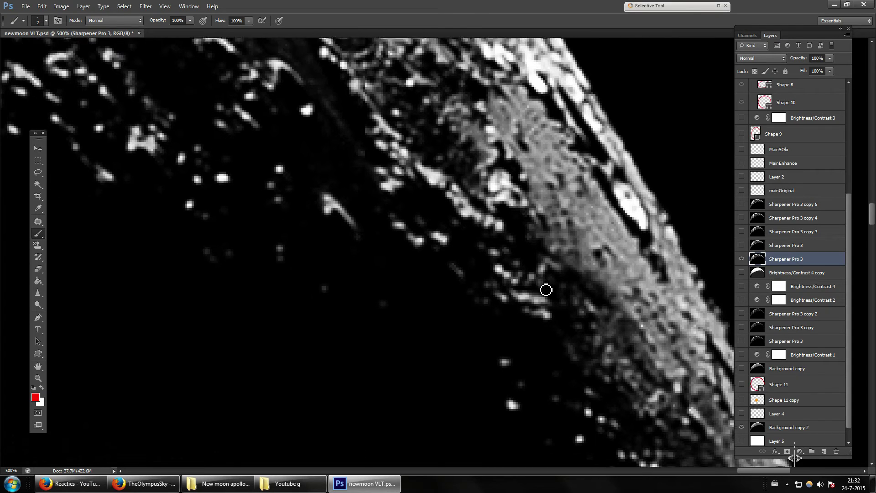
Step: View the whole sharpened moon, return to its right limb, and hide the Sharpener Pro 3 layer directly above Brightness/Contrast 4 copy
key(ctrl+0)
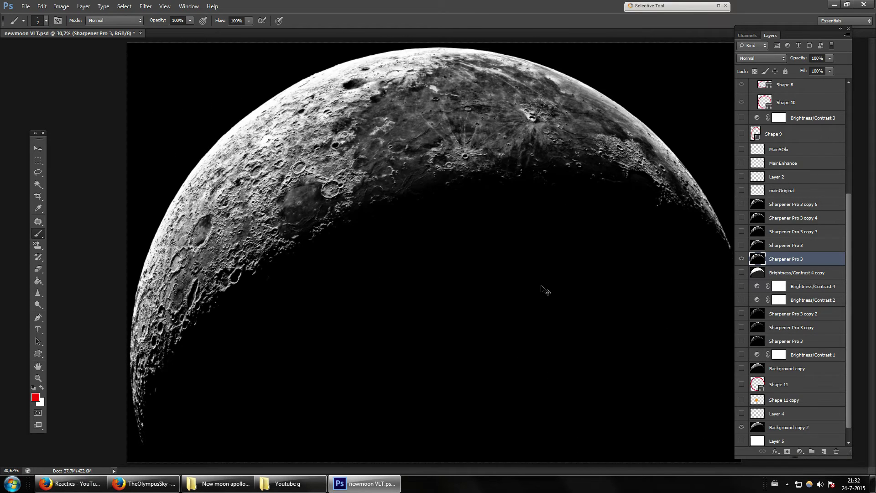
click(38, 378)
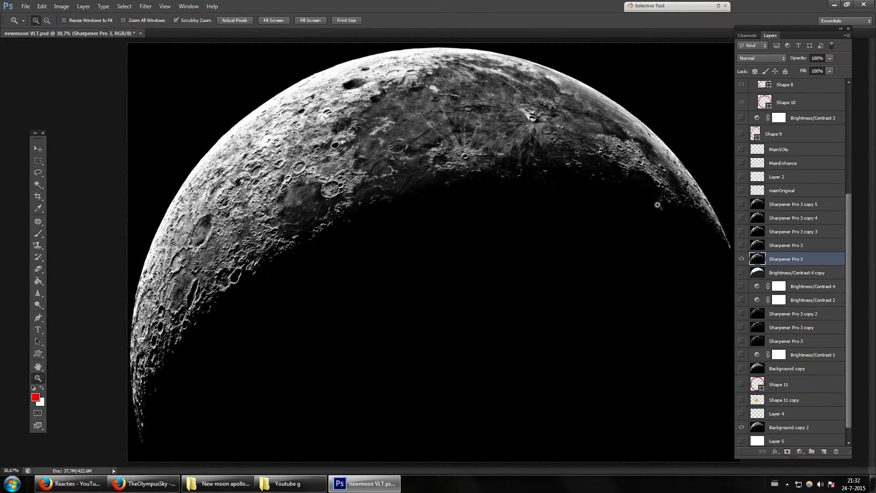
drag(680, 197, 665, 246)
drag(734, 472, 752, 471)
scroll(632, 368, down, 3)
scroll(632, 368, down, 1)
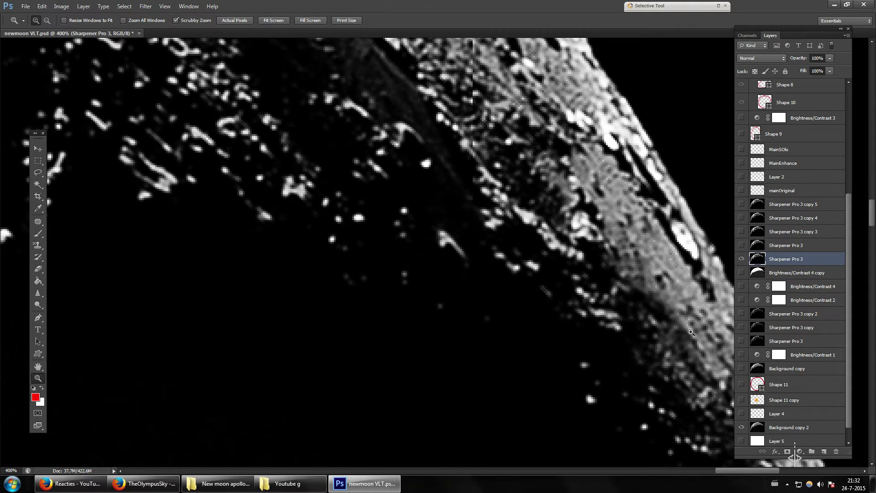
click(742, 260)
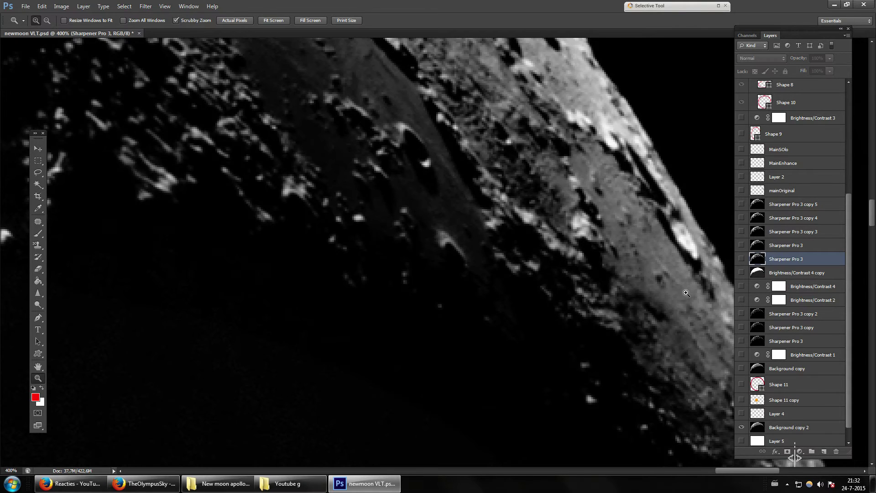
Step: Select the Background copy 2 layer and ready the Brush with the right limb framed at 500% magnification
click(797, 427)
key(b)
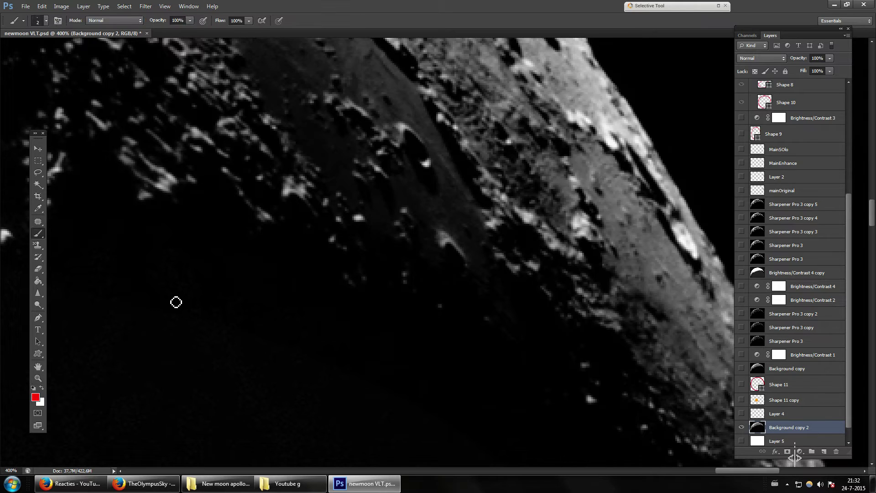
scroll(552, 324, down, 1)
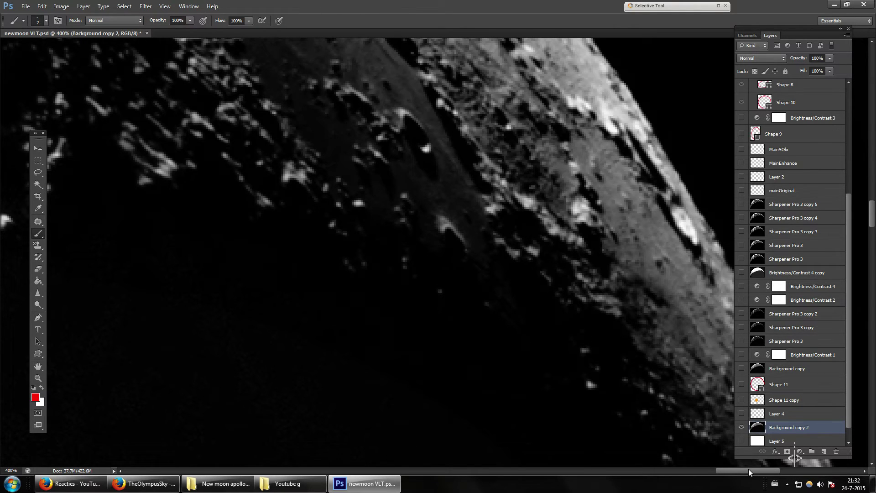
drag(749, 469, 755, 469)
click(37, 378)
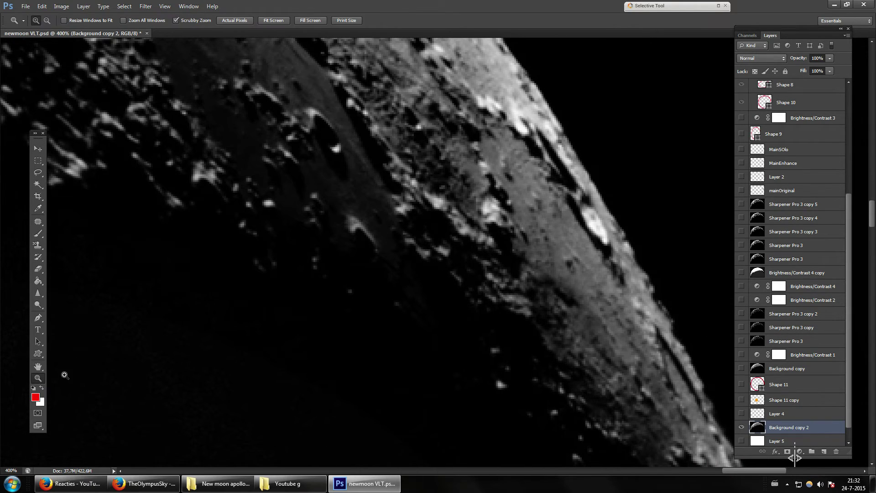
click(512, 351)
click(38, 233)
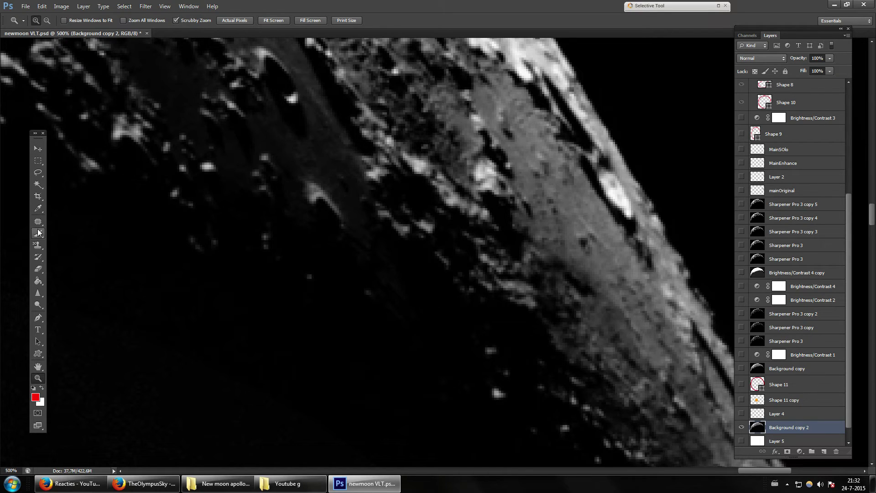
scroll(270, 291, up, 2)
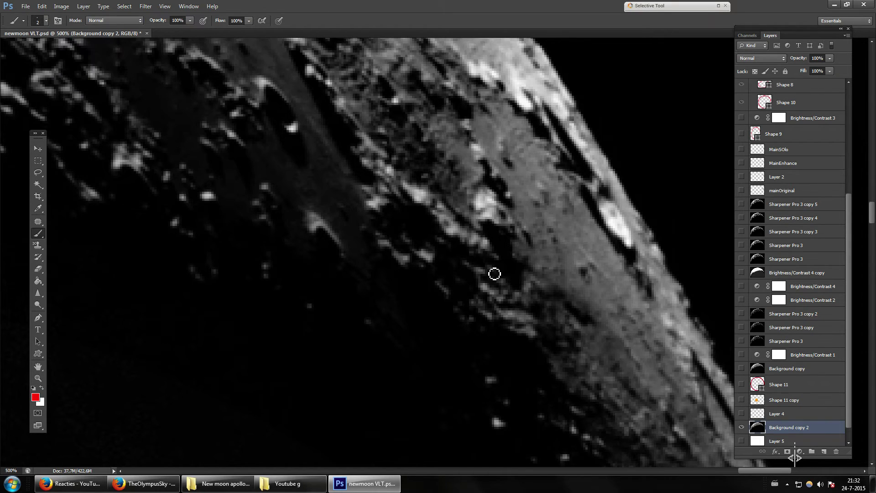
Step: Try red Brush strokes along the bright ridge between the dark plain and the limb, undoing them
mouse_move(464, 188)
mouse_down()
mouse_move(468, 266)
mouse_move(324, 226)
mouse_up()
drag(373, 201, 464, 190)
key(ctrl+z)
mouse_move(426, 211)
mouse_down()
mouse_move(434, 247)
mouse_move(391, 246)
mouse_move(416, 209)
mouse_move(419, 229)
mouse_up()
key(ctrl+z)
Step: Try red Brush marks at the shadowed crater in the dark plain and the bright peak below it, undoing each one
scroll(303, 137, up, 2)
mouse_move(299, 175)
mouse_down()
mouse_move(249, 148)
mouse_move(326, 153)
mouse_move(255, 159)
mouse_up()
key(ctrl+z)
drag(324, 234, 338, 305)
key(ctrl+z)
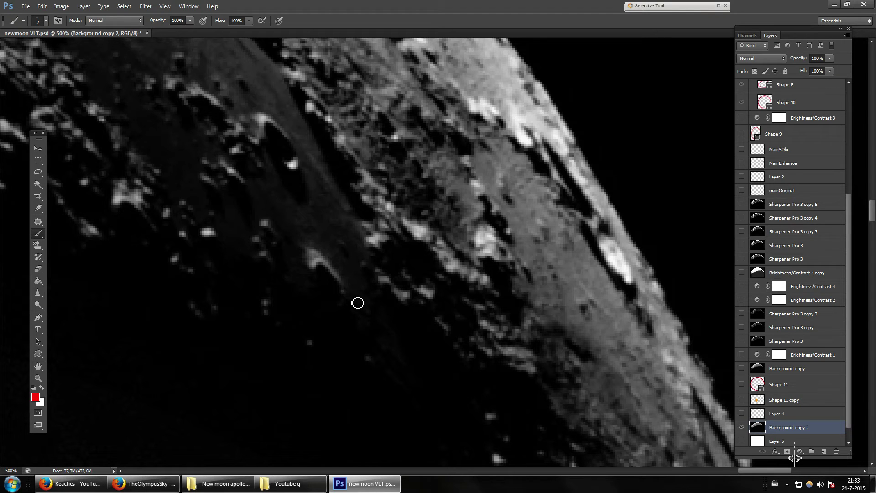
Step: View the limb at 300% and try a short red Brush mark on the rugged ridge, undoing it
key(ctrl+minus)
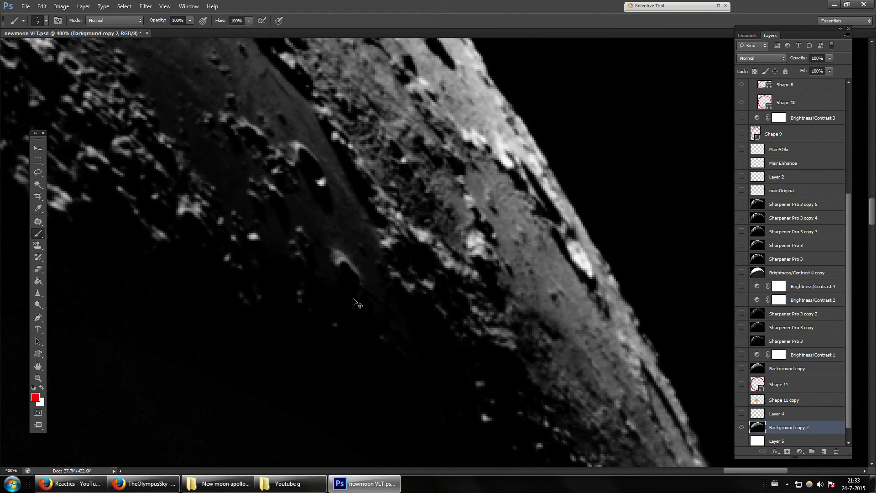
key(ctrl+minus)
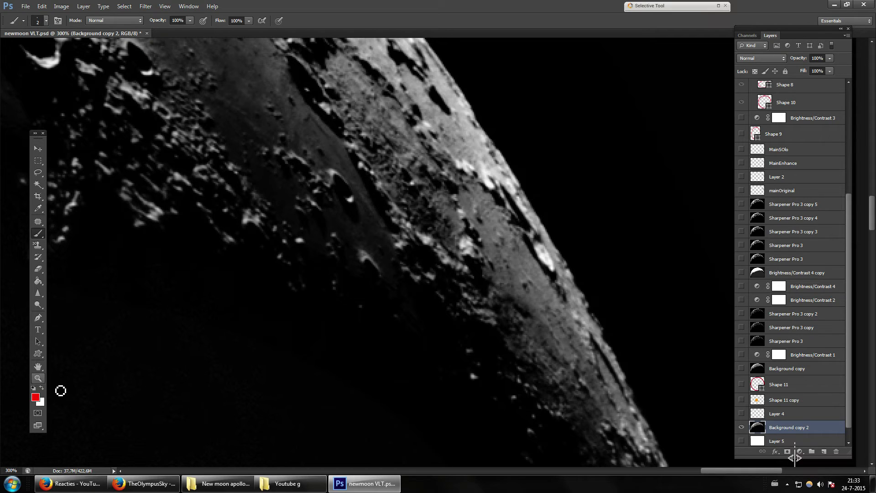
mouse_move(421, 236)
mouse_down()
mouse_move(415, 261)
mouse_move(433, 251)
mouse_up()
key(ctrl+z)
click(38, 354)
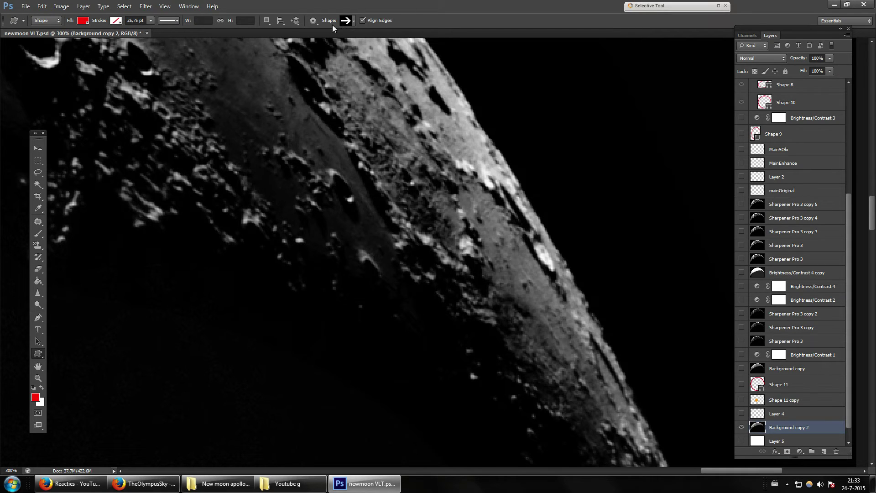
click(349, 20)
click(438, 21)
click(40, 232)
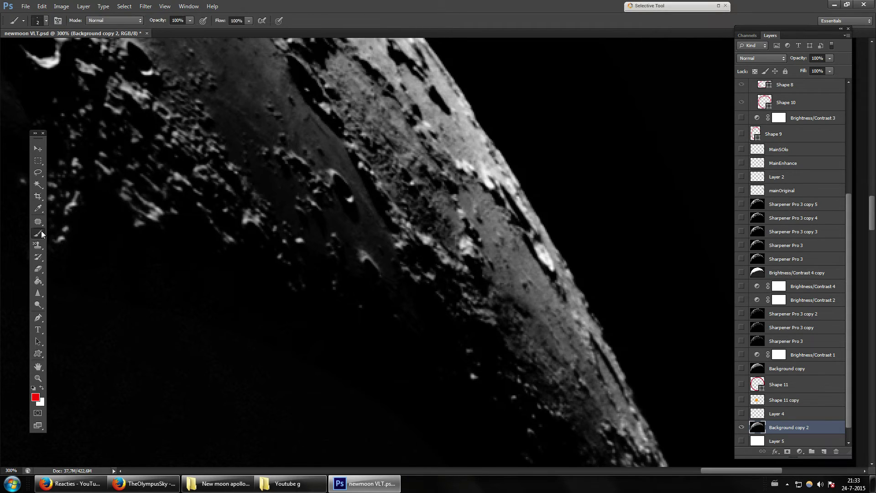
Step: Show both Sharpener Pro 3 layers above Brightness/Contrast 4 copy, along with the Layer 2 and MainEnhance overlays
click(37, 378)
click(457, 328)
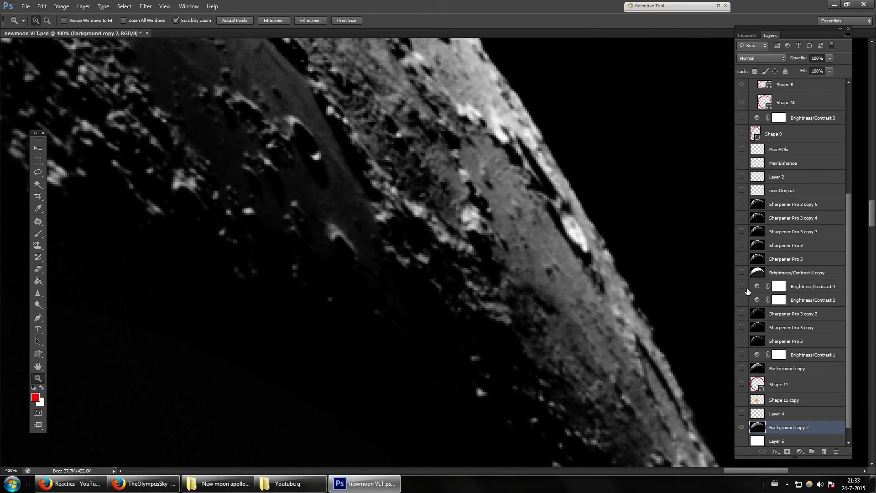
click(742, 245)
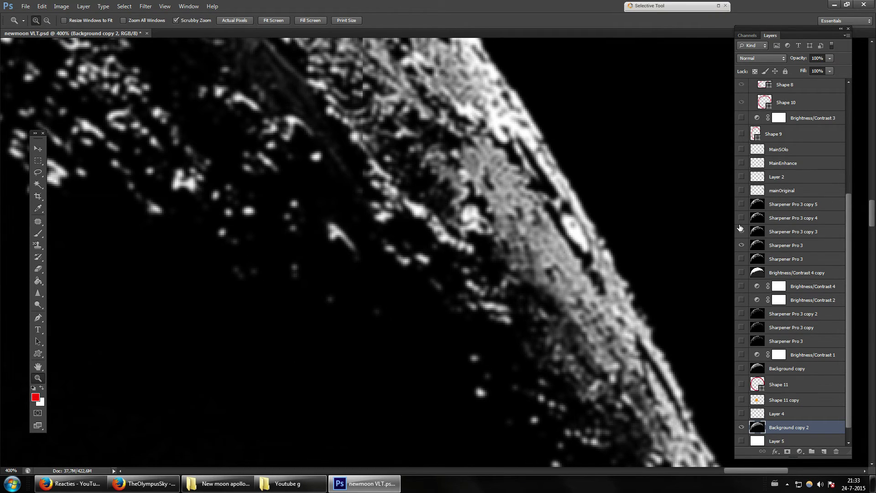
click(741, 176)
click(741, 163)
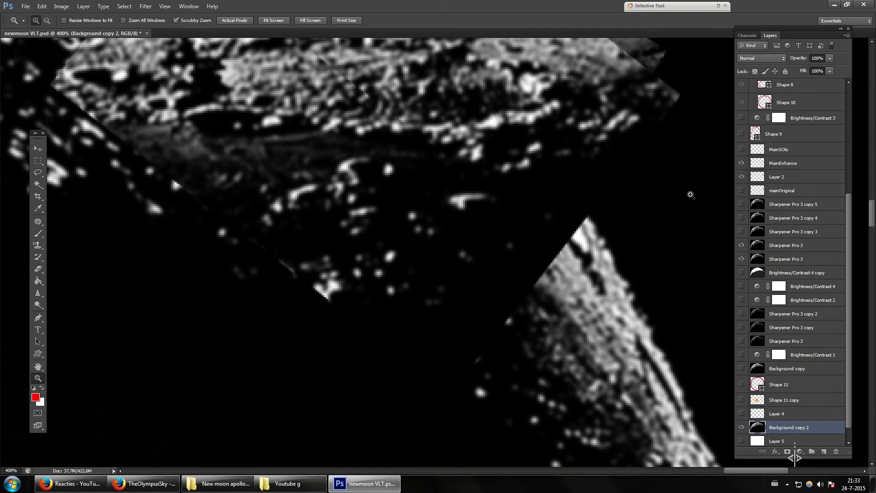
Step: Compare the MainSOIs overlay with the others, then show mainOriginal and hide MainEnhance, Layer 2 and MainSOIs
click(741, 163)
scroll(715, 189, up, 3)
click(741, 149)
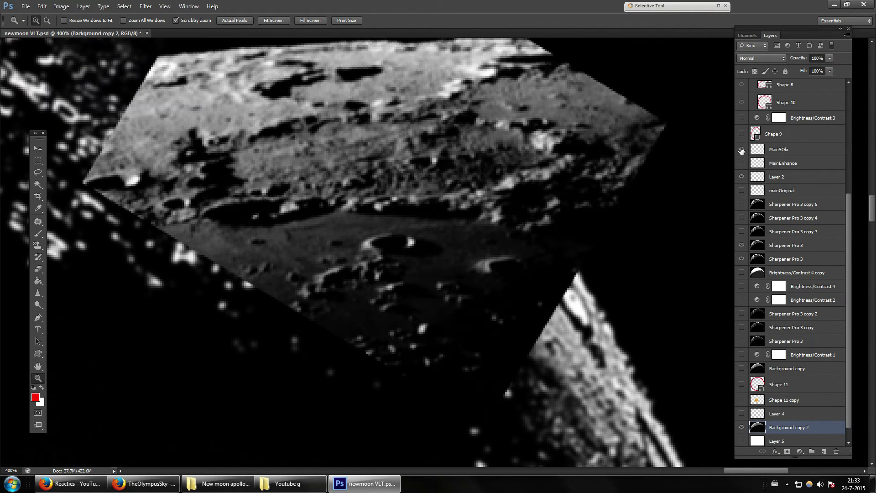
scroll(615, 243, down, 3)
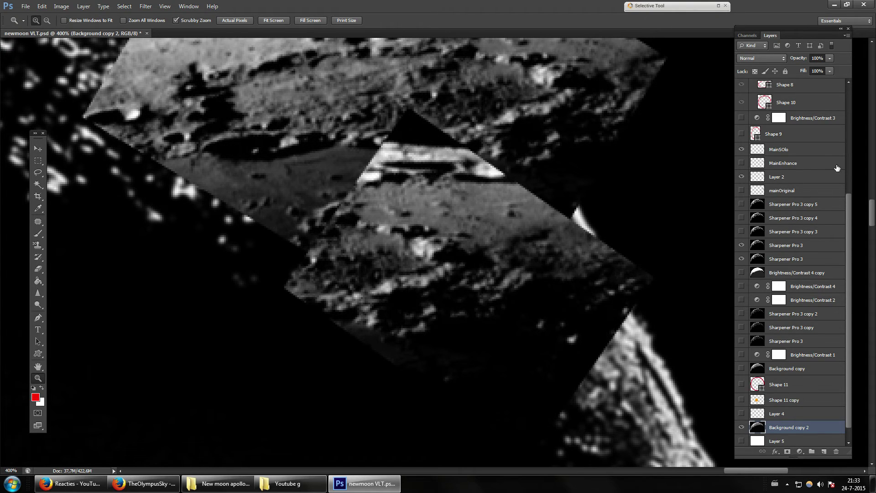
click(741, 191)
click(741, 176)
click(741, 149)
scroll(600, 226, up, 5)
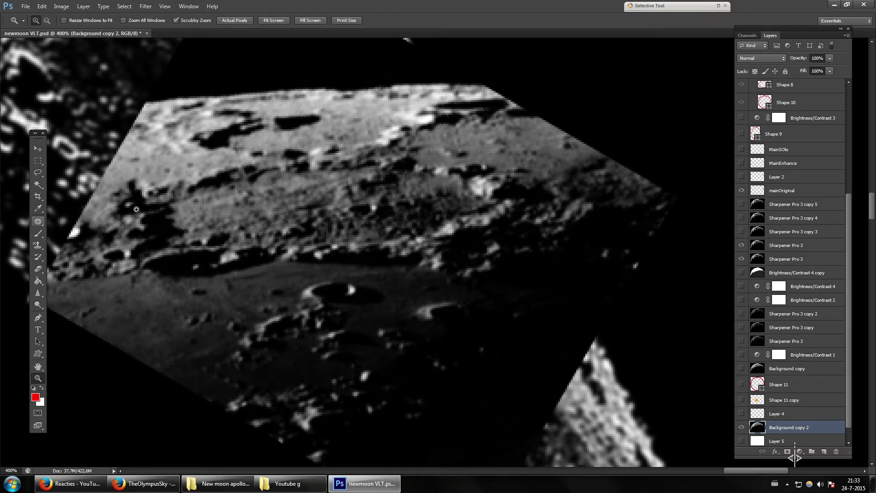
Step: Select the mainOriginal layer for the Brush, and try red strokes on the dark patch and the central ridge, undoing both
click(38, 233)
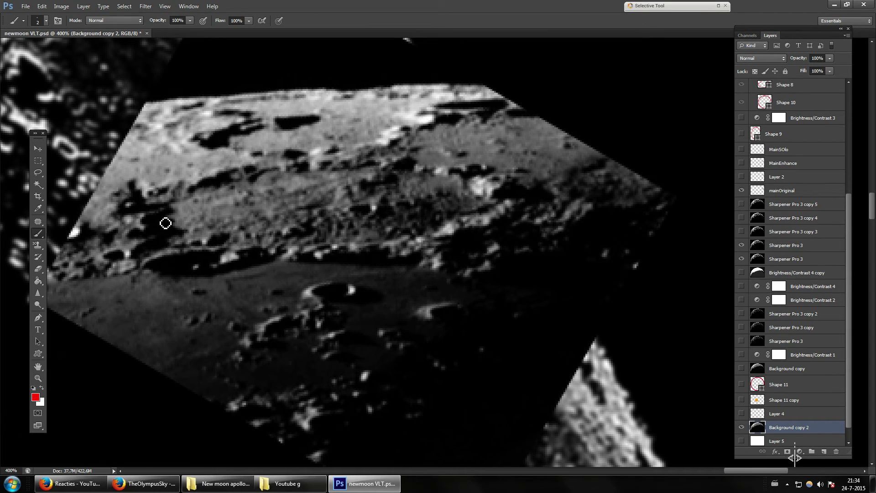
click(775, 191)
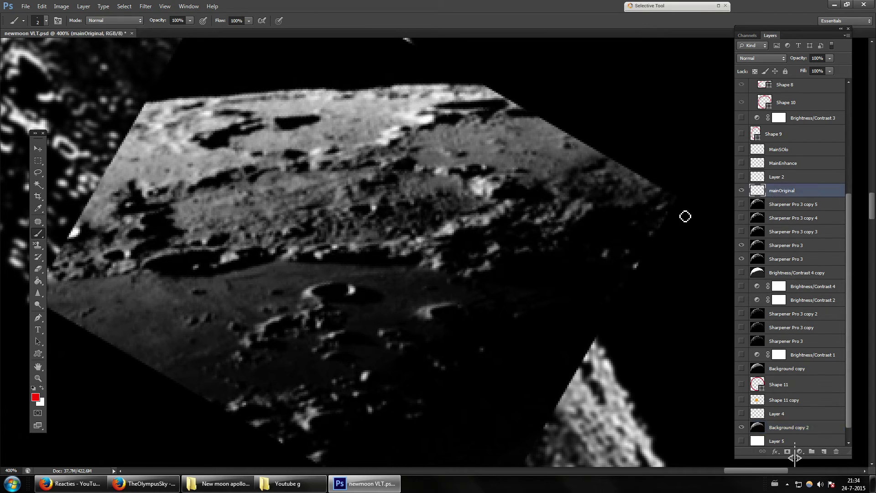
drag(166, 237, 113, 218)
key(ctrl+z)
mouse_move(447, 264)
mouse_down()
mouse_move(465, 231)
mouse_move(469, 255)
mouse_up()
key(ctrl+z)
Step: Draw a red angled Brush line along the ridge near the overlay's right corner and a second straight line beneath it
drag(586, 202, 566, 229)
shift+click(516, 224)
click(564, 253)
shift+click(514, 250)
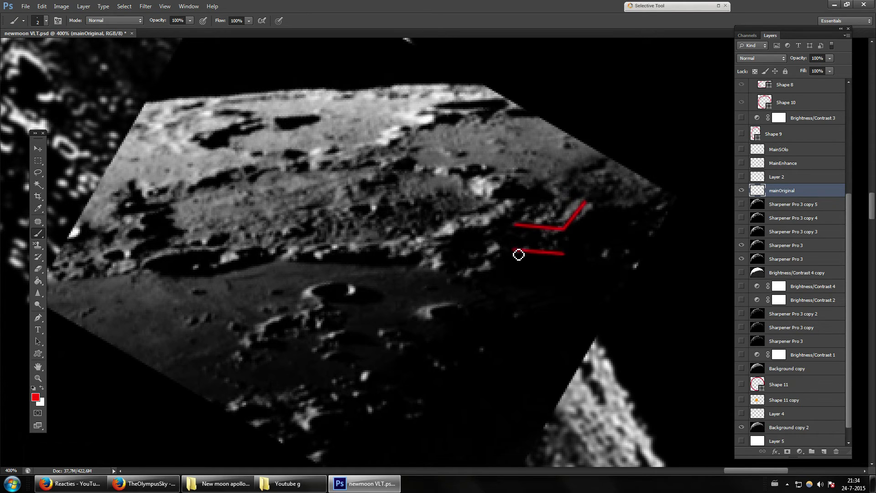
Step: Trace the stepped ridge beside the angled line with straight red Brush segments and mark the dark hollow below it
click(490, 222)
shift+click(521, 202)
click(487, 227)
shift+click(464, 226)
shift+click(455, 237)
shift+click(432, 237)
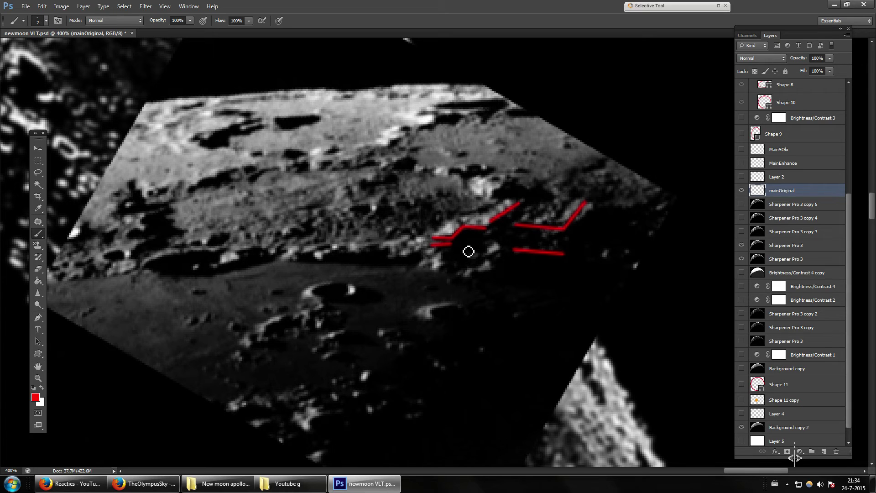
click(492, 261)
mouse_move(484, 237)
mouse_down()
mouse_move(493, 257)
mouse_move(505, 251)
mouse_move(487, 275)
mouse_move(497, 271)
mouse_move(467, 281)
mouse_move(480, 282)
mouse_move(441, 274)
mouse_move(454, 262)
mouse_move(436, 268)
mouse_move(447, 260)
mouse_move(455, 278)
mouse_move(475, 256)
mouse_up()
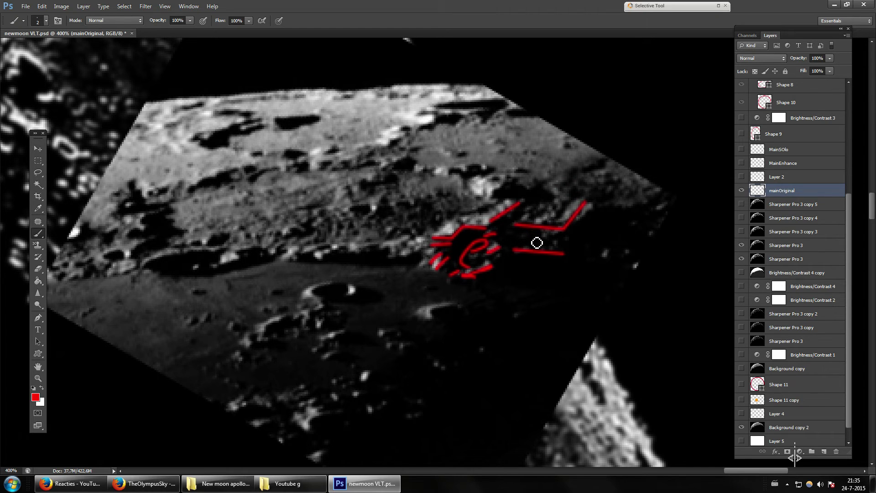
Step: Undo all the red Brush marks on the mainOriginal layer and reselect that layer
key(ctrl+alt+z)
key(ctrl+alt+z)
key(ctrl+alt+z)
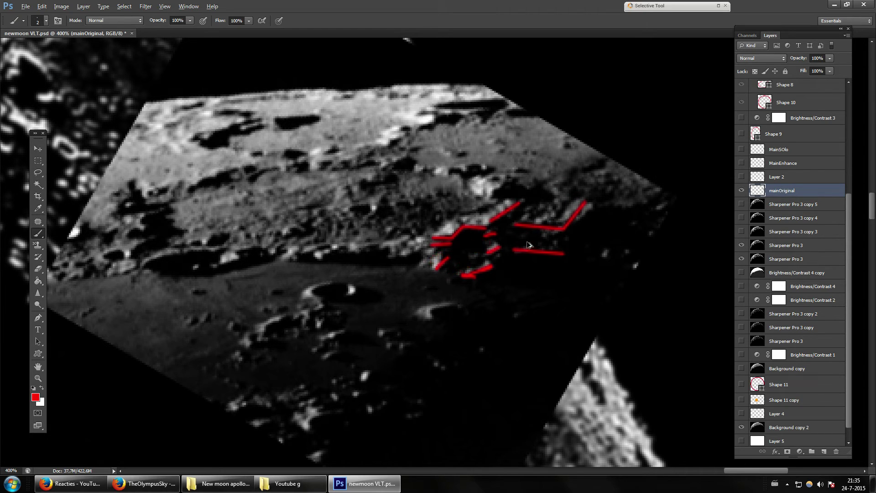
key(ctrl+alt+z)
key(ctrl+alt+z)
key(ctrl+alt+z)
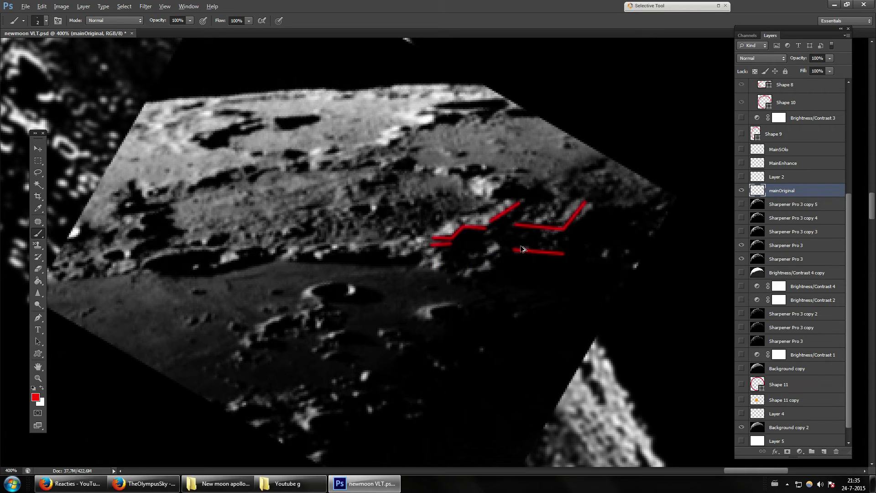
key(ctrl+alt+z)
key(ctrl+alt+z)
key(ctrl+alt+z)
key(ctrl+alt+z)
key(ctrl+alt+z)
key(ctrl+alt+z)
key(ctrl+alt+z)
key(ctrl+alt+z)
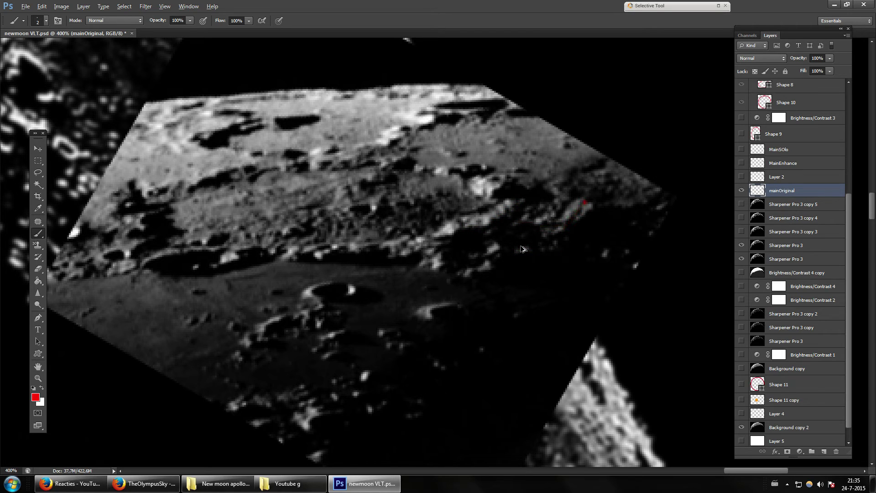
key(ctrl+alt+z)
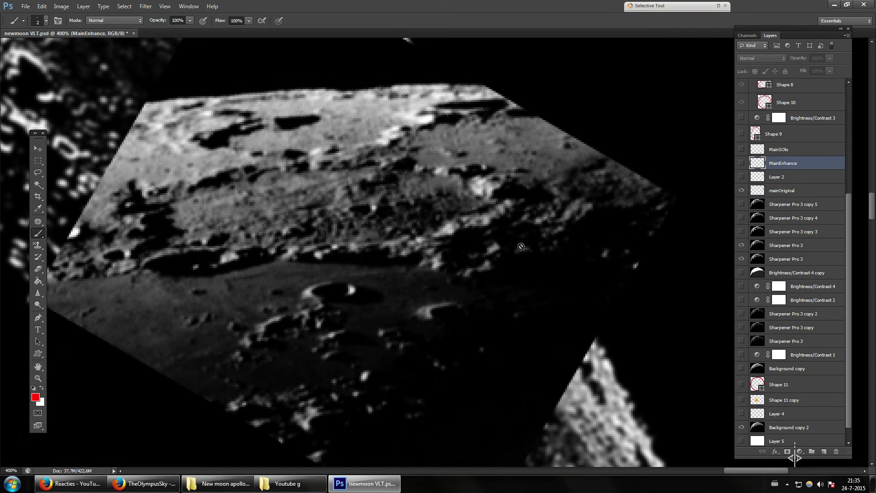
click(800, 191)
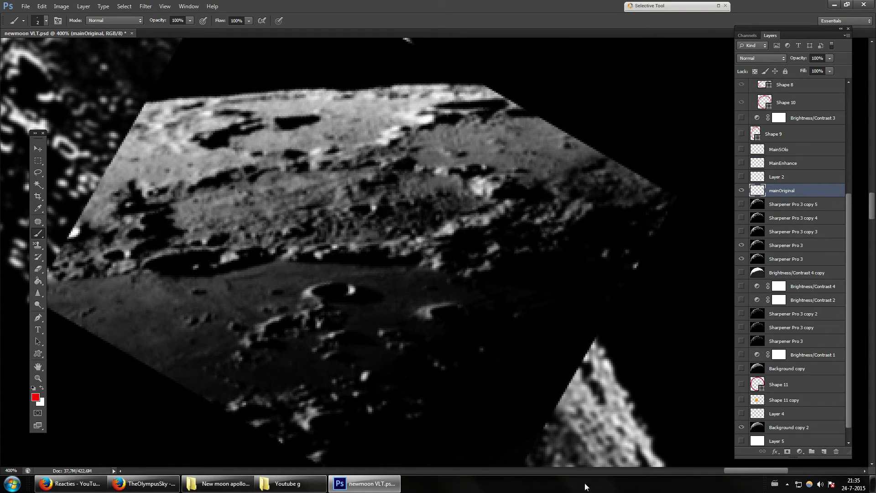
Step: Examine the mainOriginal overlay's dark corner, then hide that layer and briefly view Sharpener Pro 3 copy 5 in its place
drag(748, 472, 751, 471)
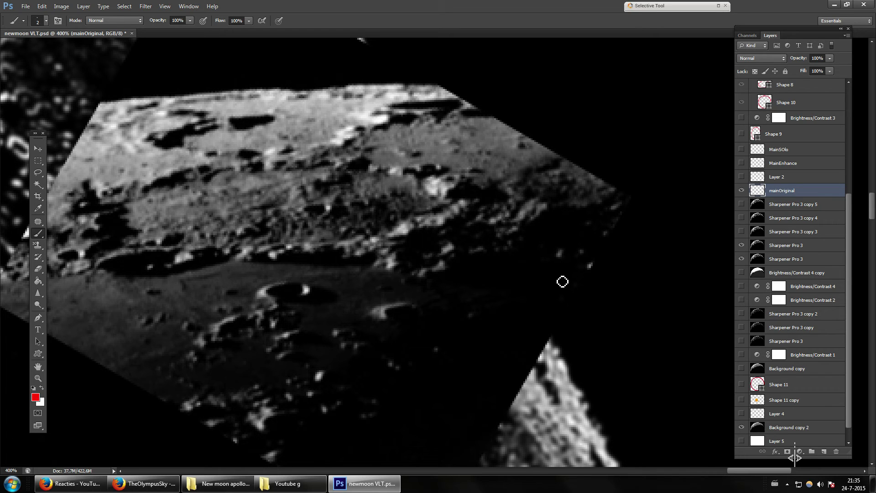
drag(749, 469, 755, 468)
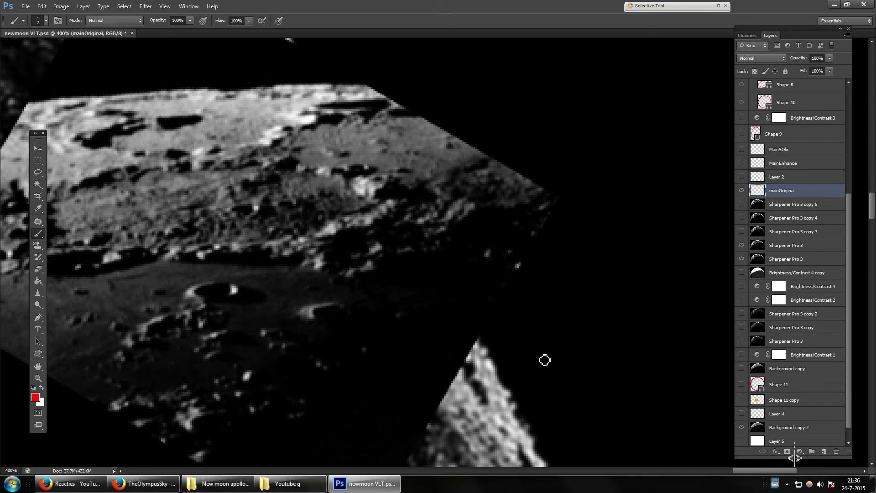
drag(747, 470, 749, 470)
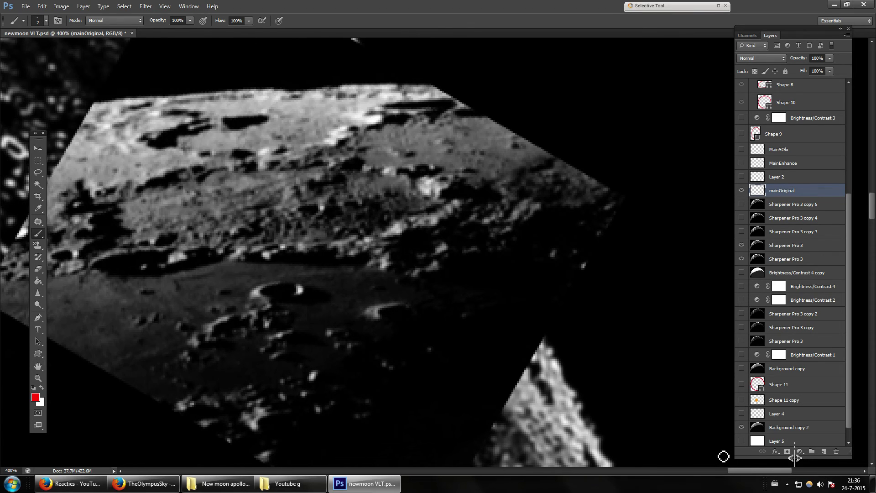
click(38, 378)
click(558, 226)
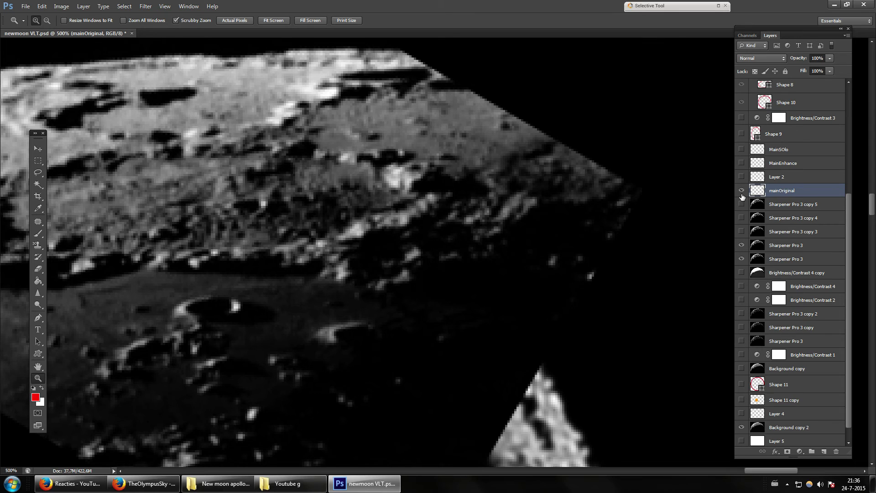
drag(742, 196, 742, 205)
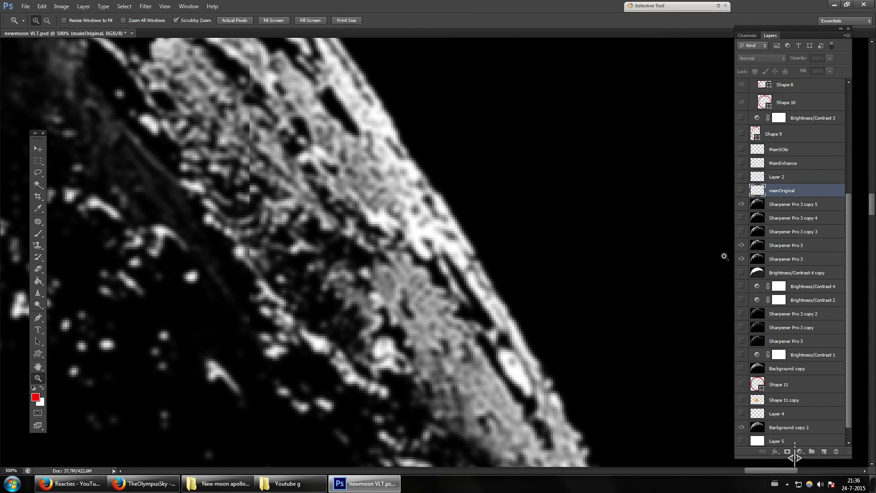
key(ctrl+minus)
key(ctrl+minus)
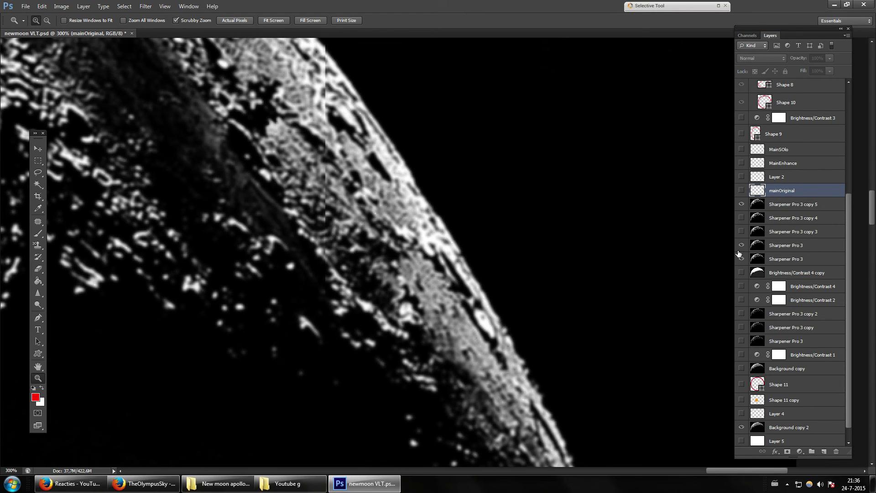
click(741, 204)
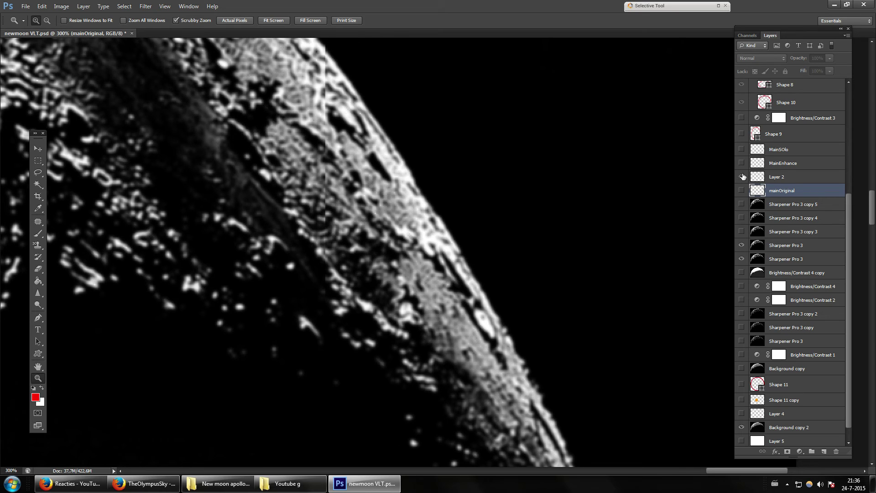
Step: Make the Layer 2, MainEnhance and MainSOlo layers visible over the moon image
click(741, 176)
click(741, 163)
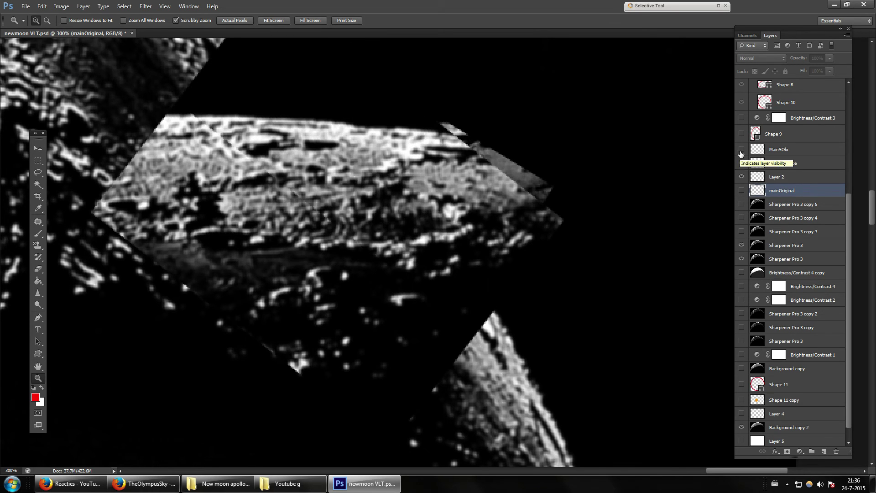
click(742, 150)
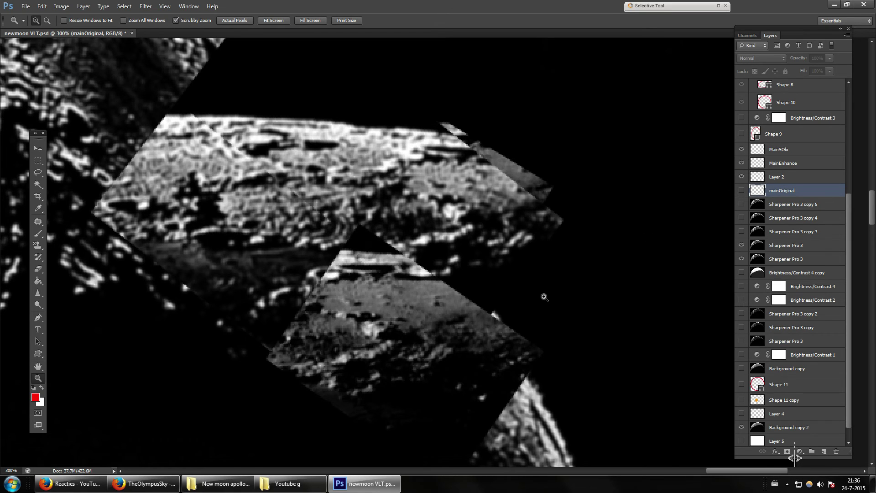
Step: Move the MainSOlo overlay about 4.20 cm across and 5.33 cm up, clear of the lower part of the MainEnhance overlay
click(38, 149)
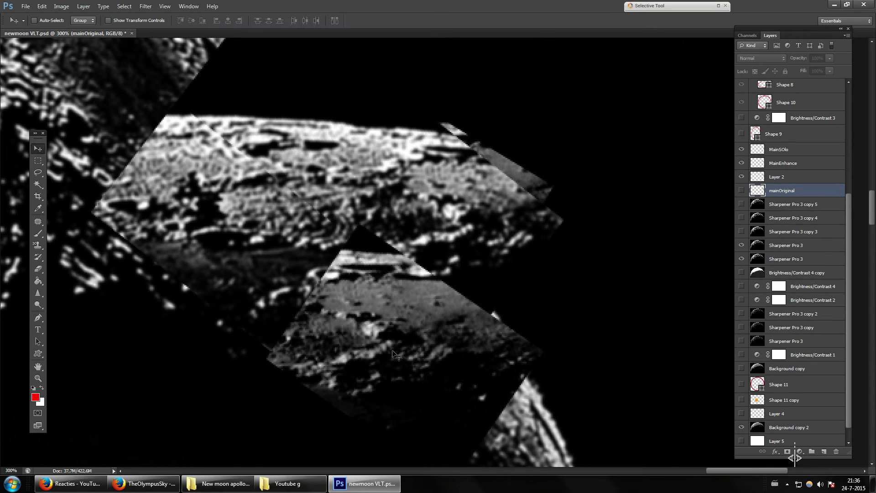
drag(365, 317, 509, 348)
click(804, 150)
drag(475, 319, 615, 116)
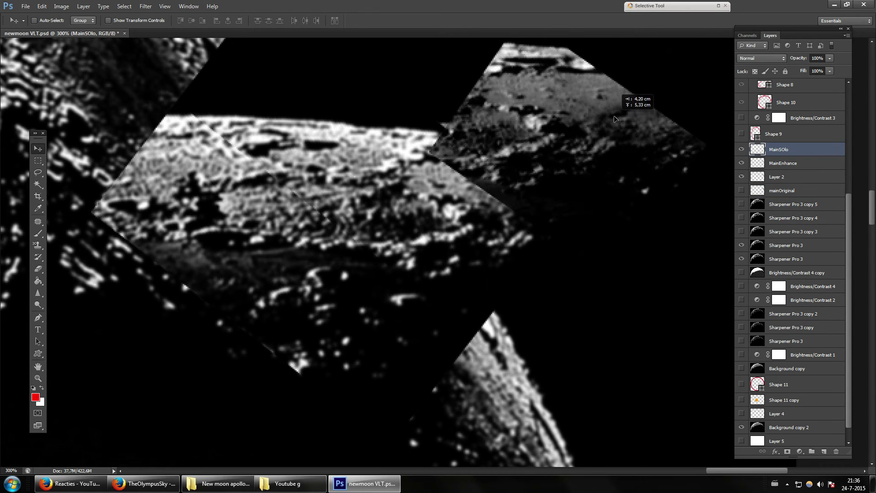
Step: Examine both overlays at 400% zoom, select the MainEnhance layer and toggle its visibility off and back on
click(38, 378)
click(636, 167)
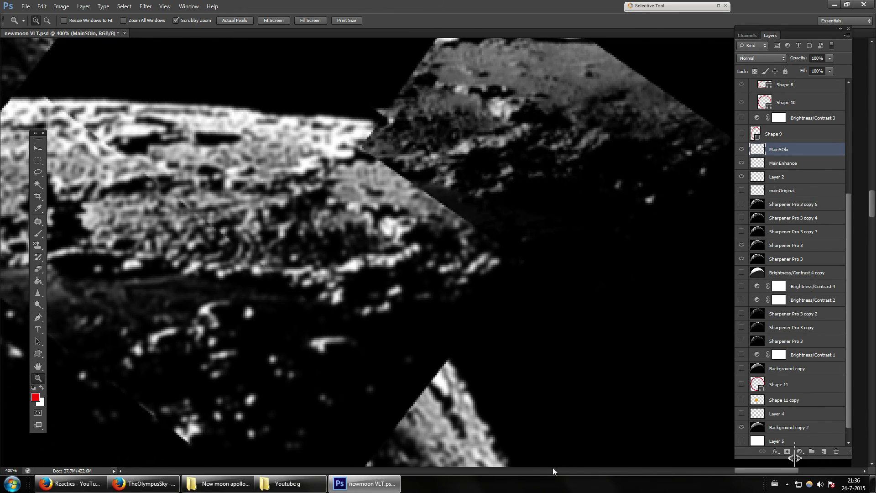
drag(763, 474, 752, 471)
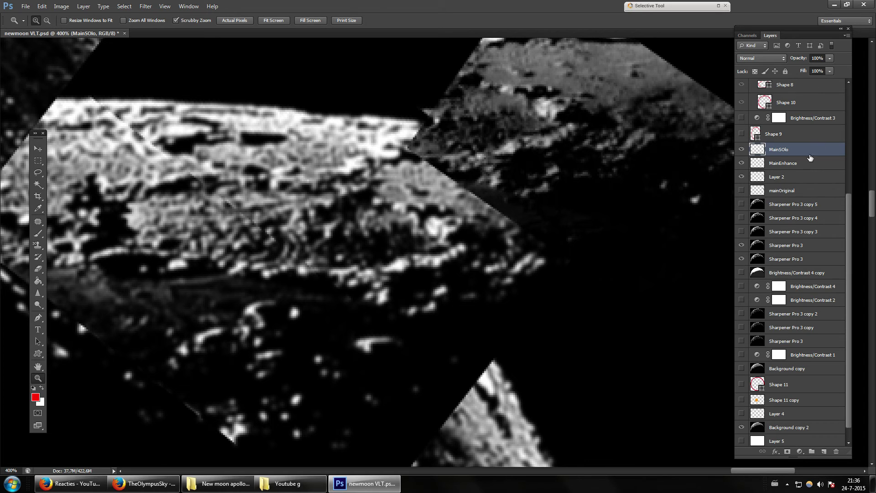
click(790, 164)
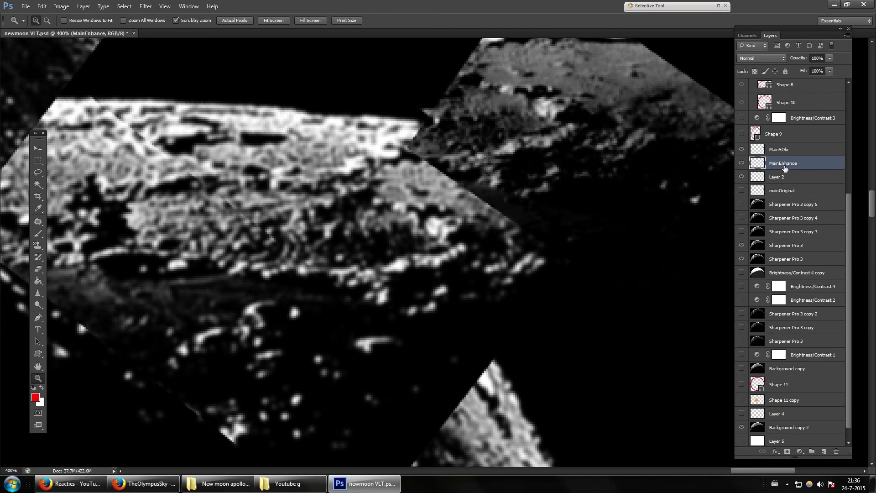
click(742, 164)
click(742, 163)
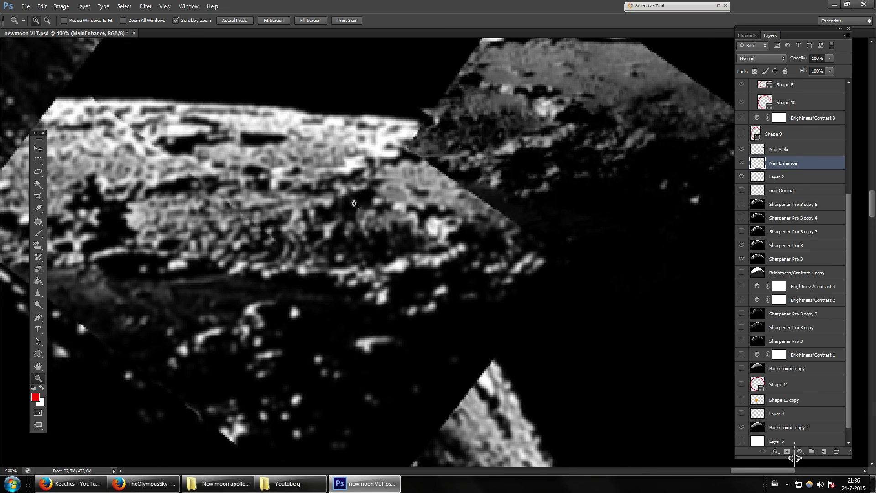
Step: Try red Brush marks on the curved patterns in the MainEnhance overlay, undo them and reselect that layer
click(38, 231)
mouse_move(256, 270)
mouse_down()
mouse_move(289, 255)
mouse_move(292, 237)
mouse_move(293, 268)
mouse_move(271, 276)
mouse_up()
mouse_move(302, 225)
mouse_down()
mouse_move(313, 247)
mouse_move(284, 232)
mouse_move(313, 204)
mouse_move(278, 244)
mouse_up()
key(ctrl+z)
key(ctrl+alt+z)
key(ctrl+alt+z)
key(alt+bracketright)
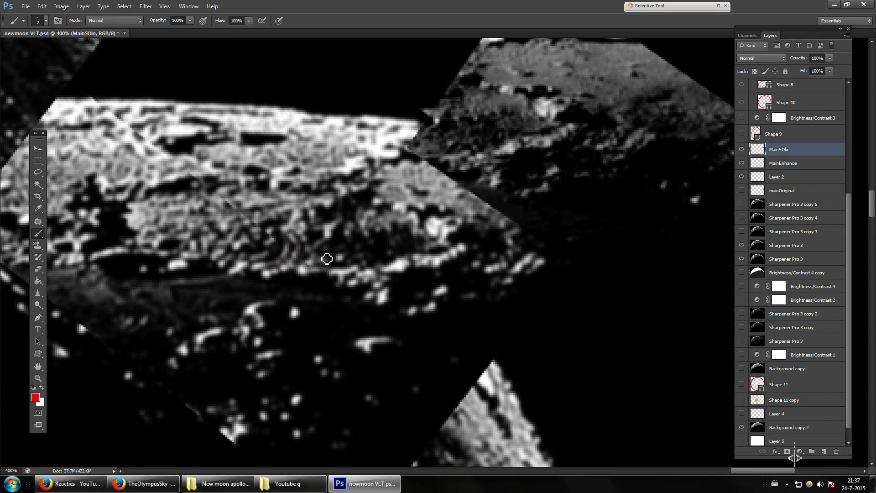
click(806, 169)
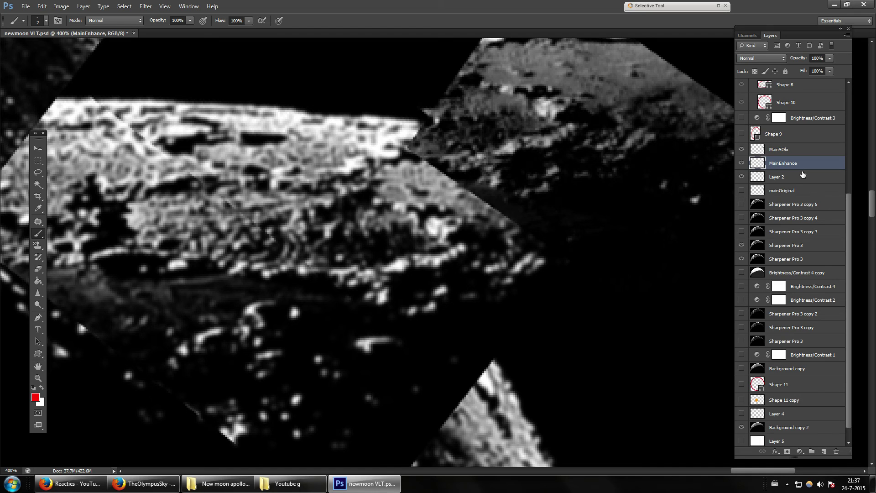
Step: Compare the MainEnhance and MainSOlo overlays side by side at 300% zoom
key(ctrl+minus)
key(ctrl+minus)
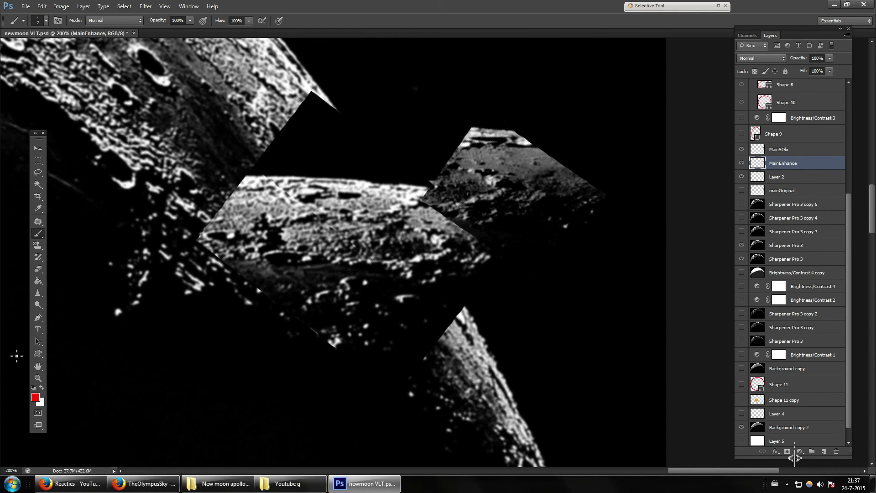
click(38, 378)
click(478, 223)
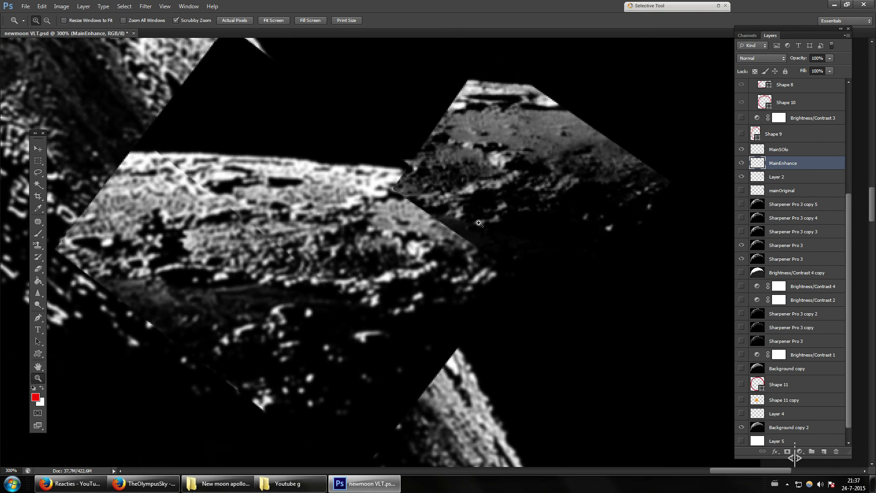